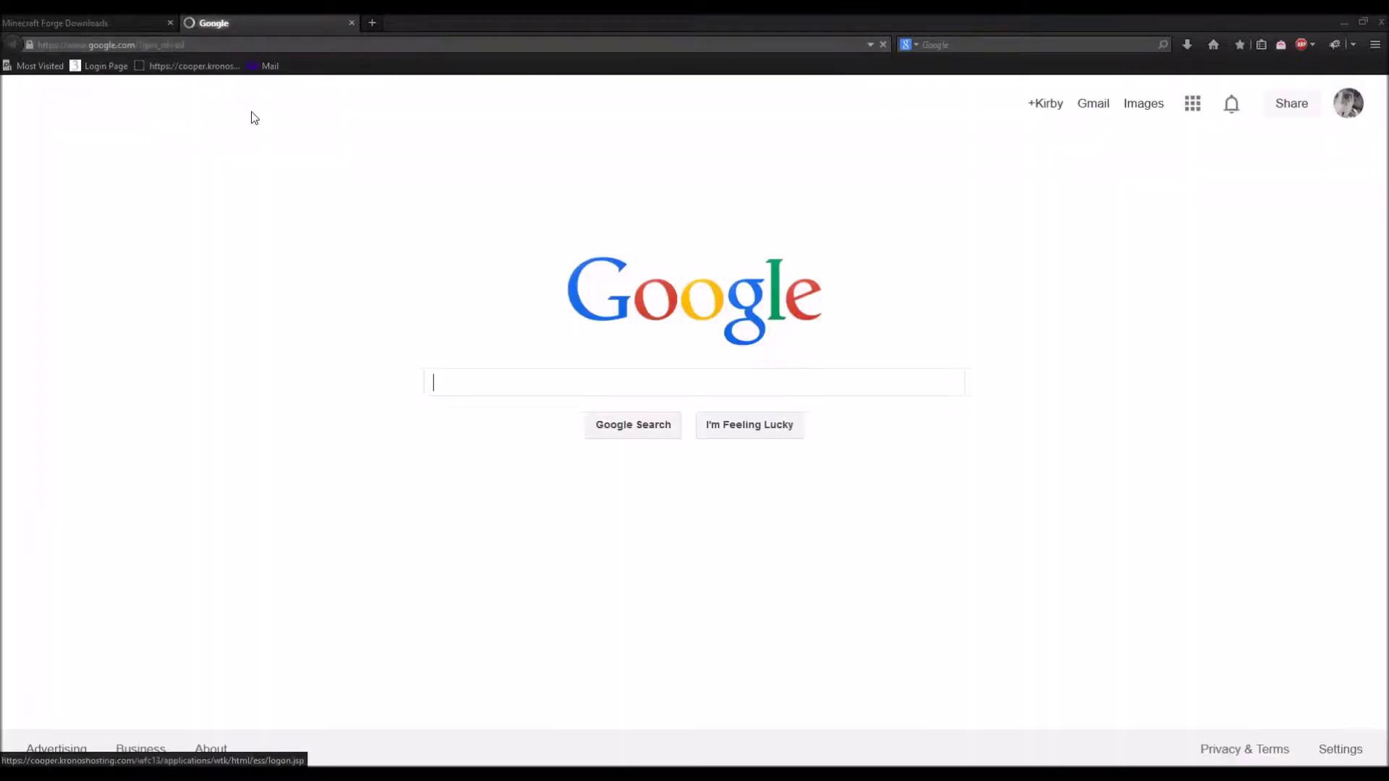
# Search Google for 'minecraft forge'
pyautogui.write('minec')
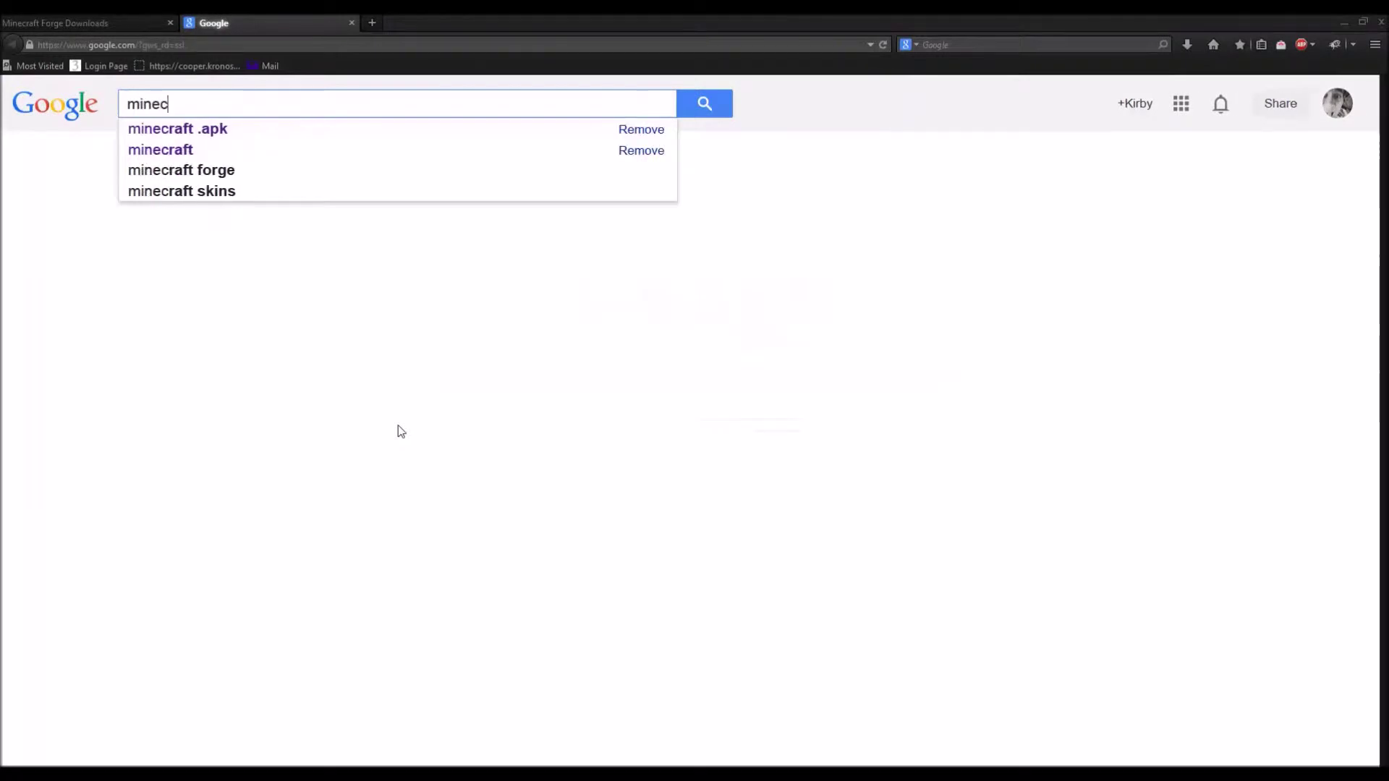
pyautogui.write('raft forge')
pyautogui.press('Return')
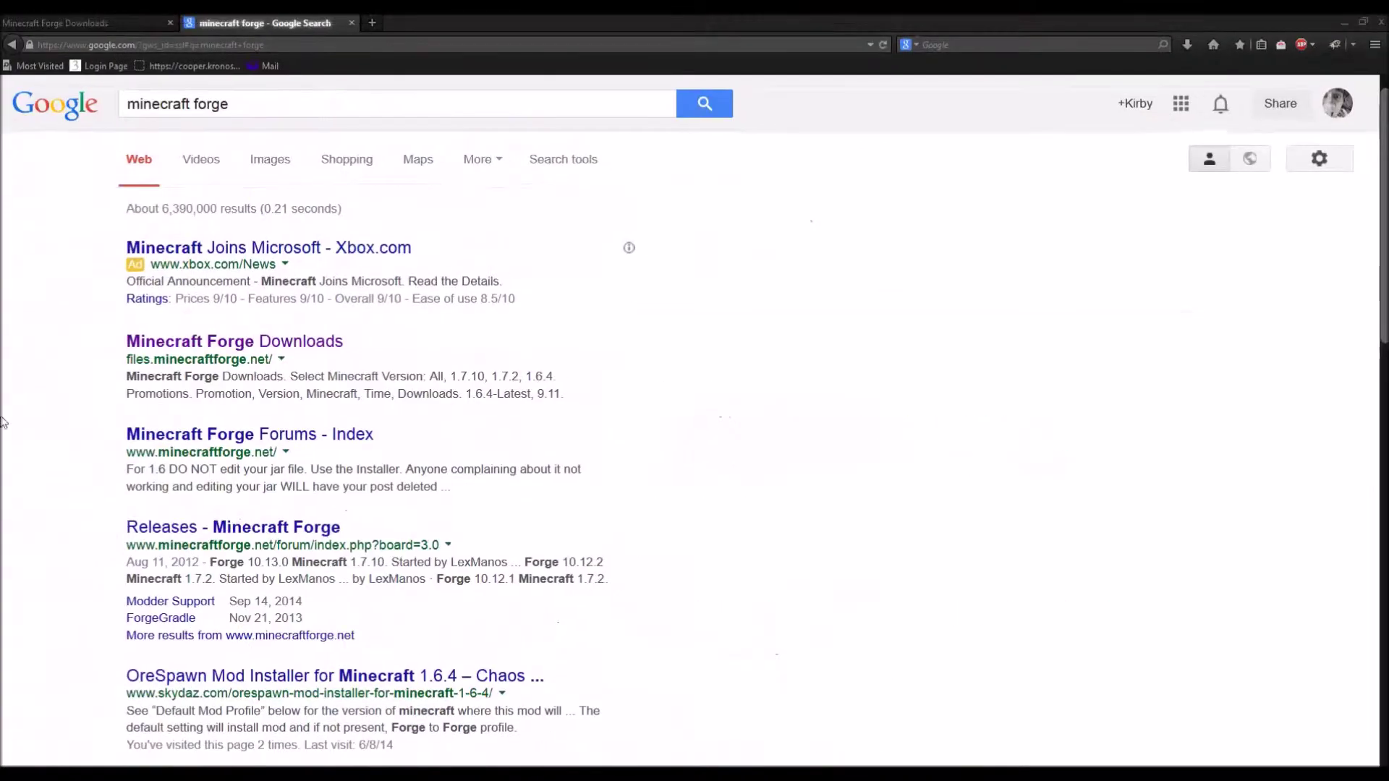
# Open the Minecraft Forge Downloads result in a single browser tab
pyautogui.click(298, 340)
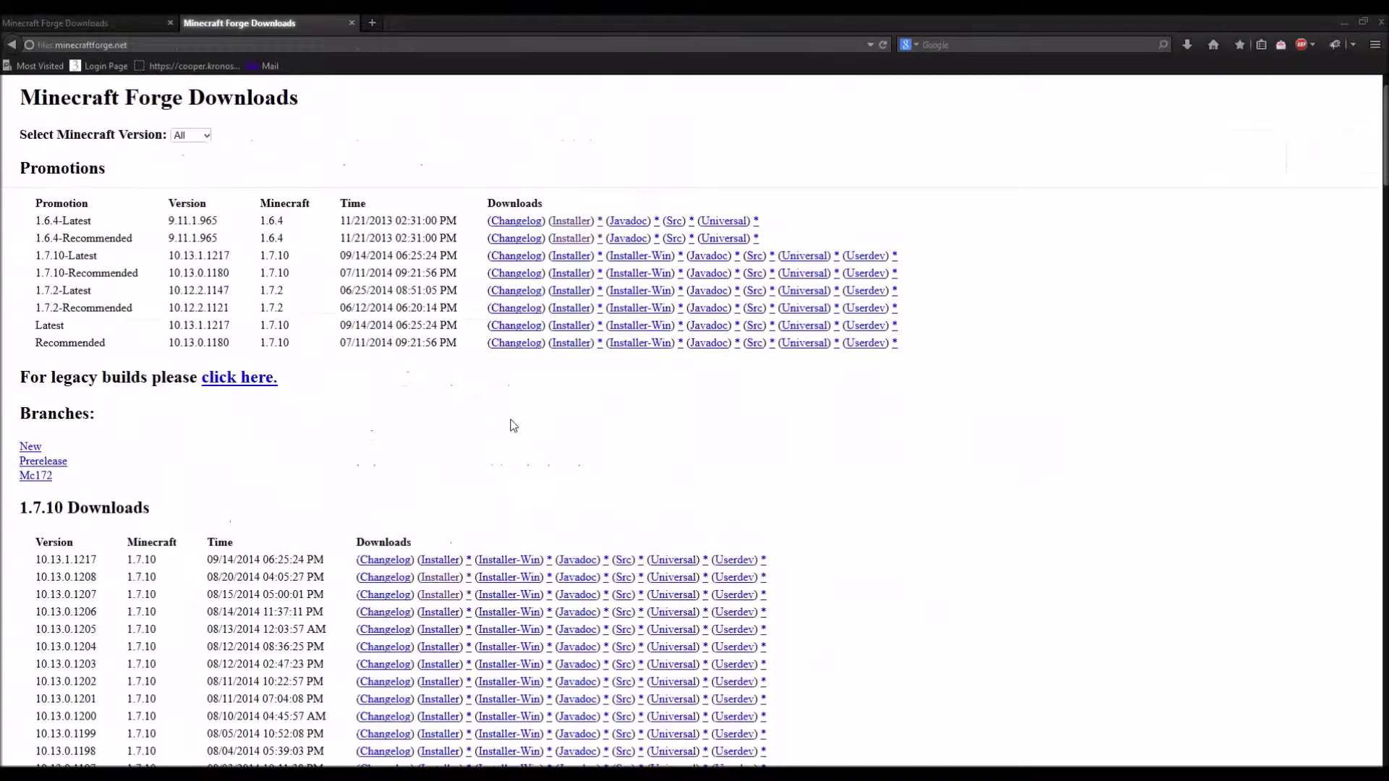
pyautogui.hotkey('ctrl', 'w')
pyautogui.click(145, 45)
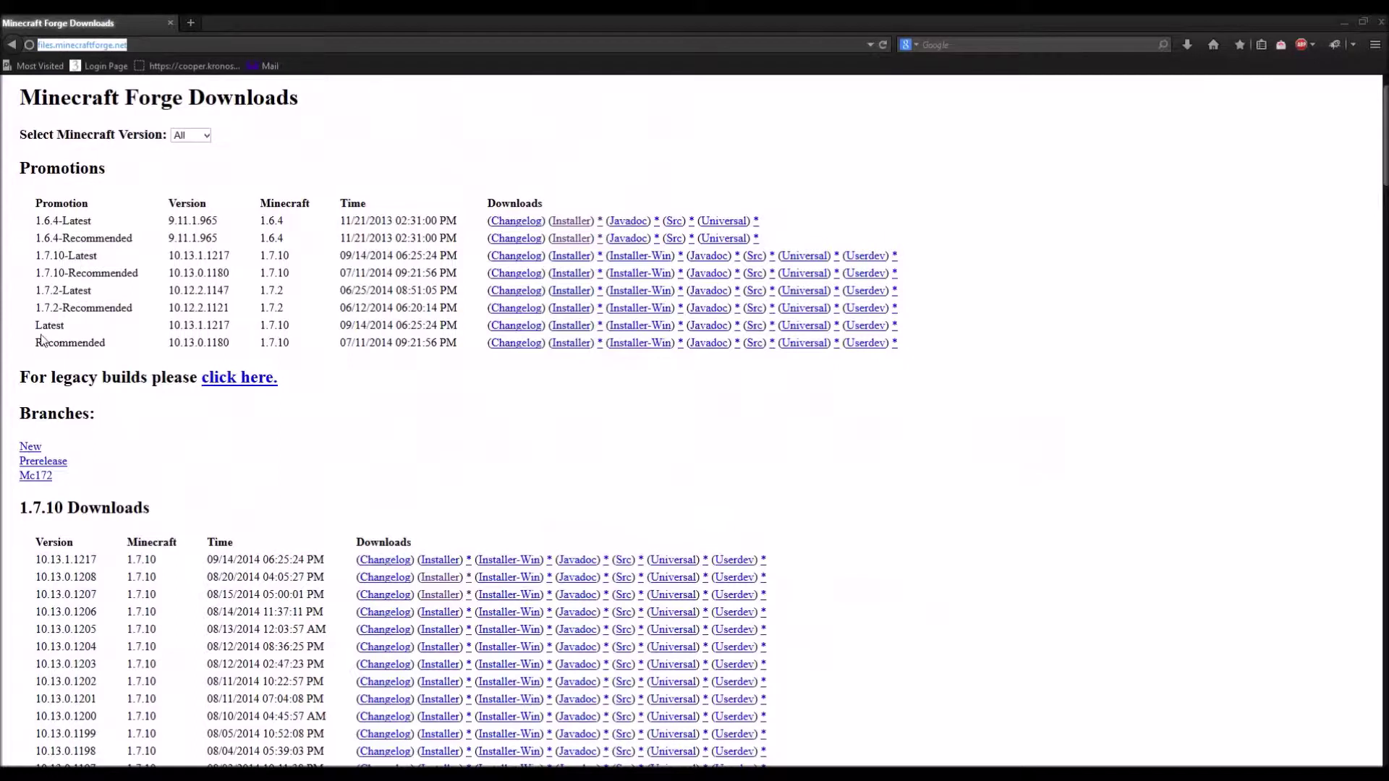
# Highlight the Latest 1.7.10 build 10.13.1.1217 and follow its Windows installer link
pyautogui.moveTo(36, 325); pyautogui.dragTo(444, 328)
pyautogui.click(349, 322)
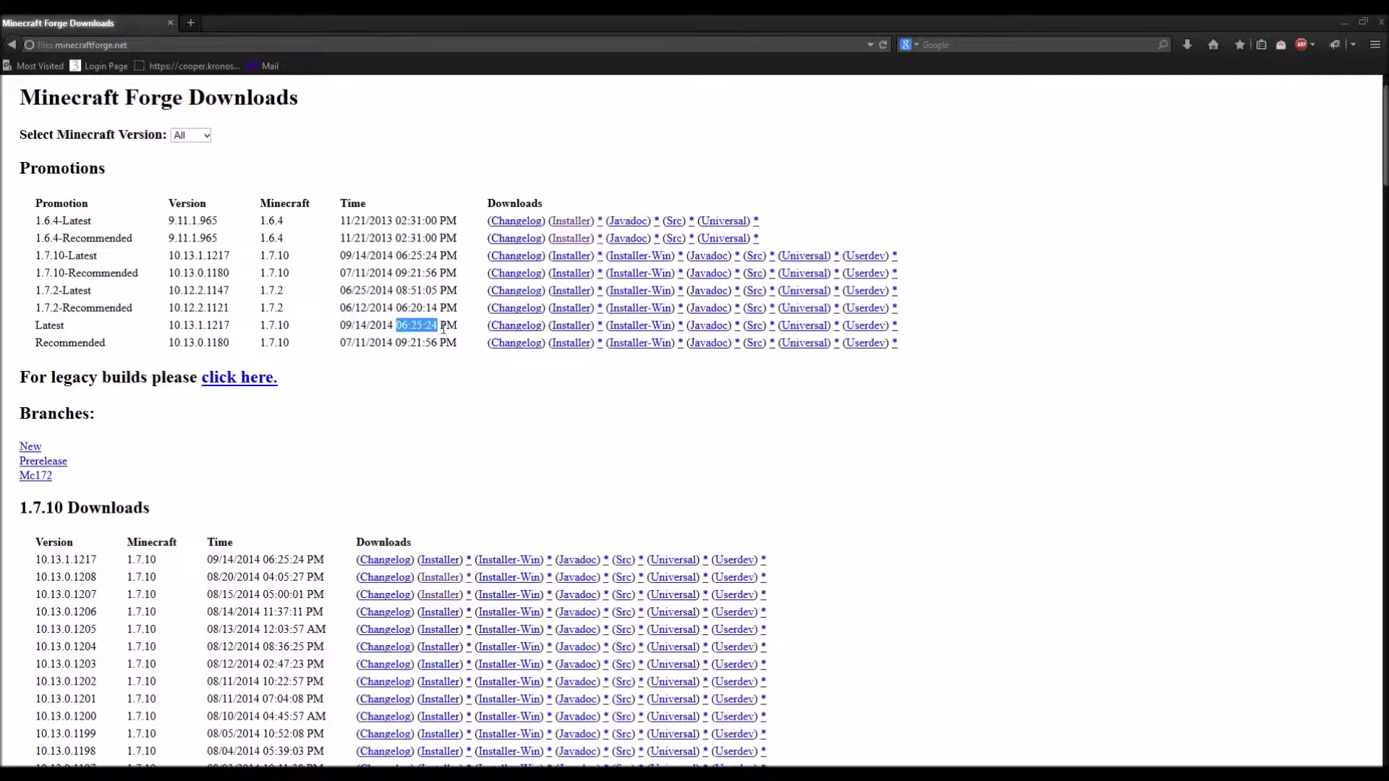
pyautogui.click(444, 327)
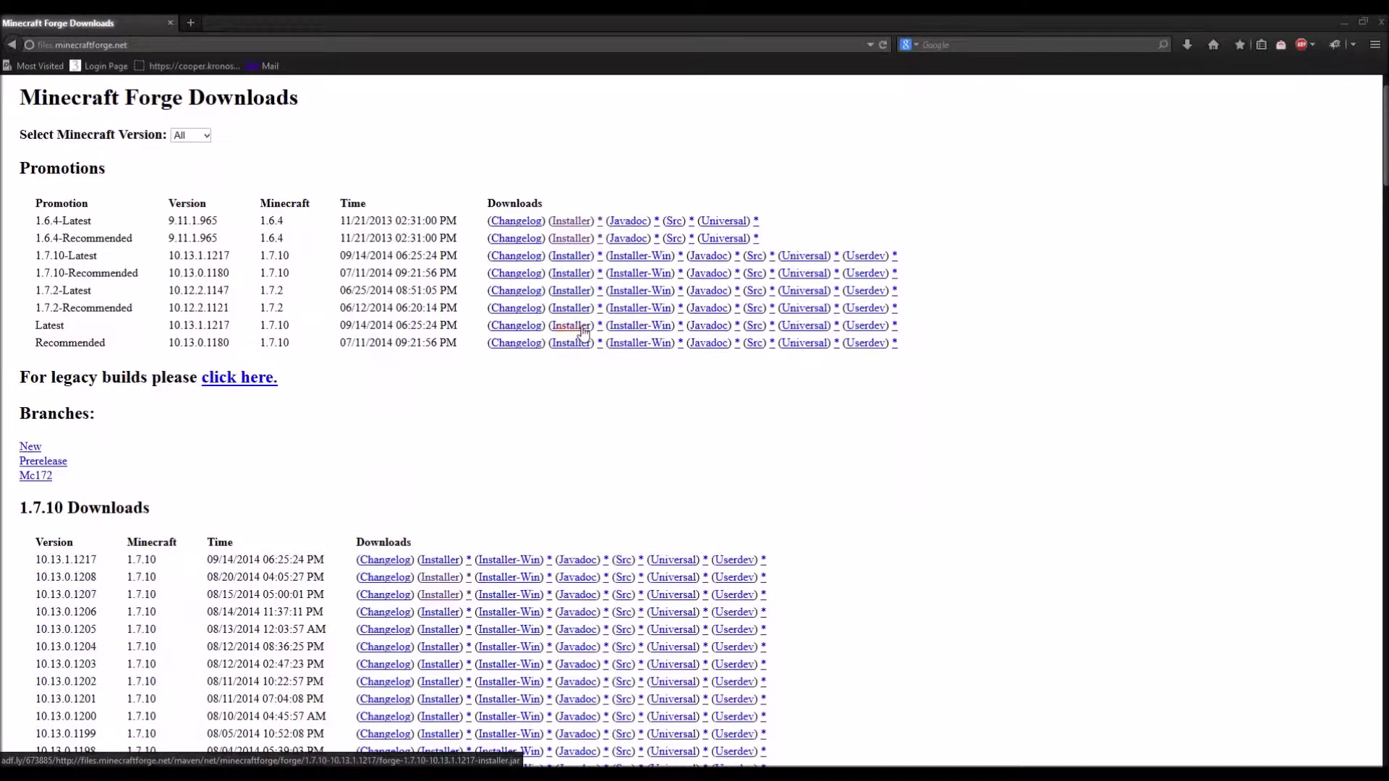
pyautogui.click(582, 331)
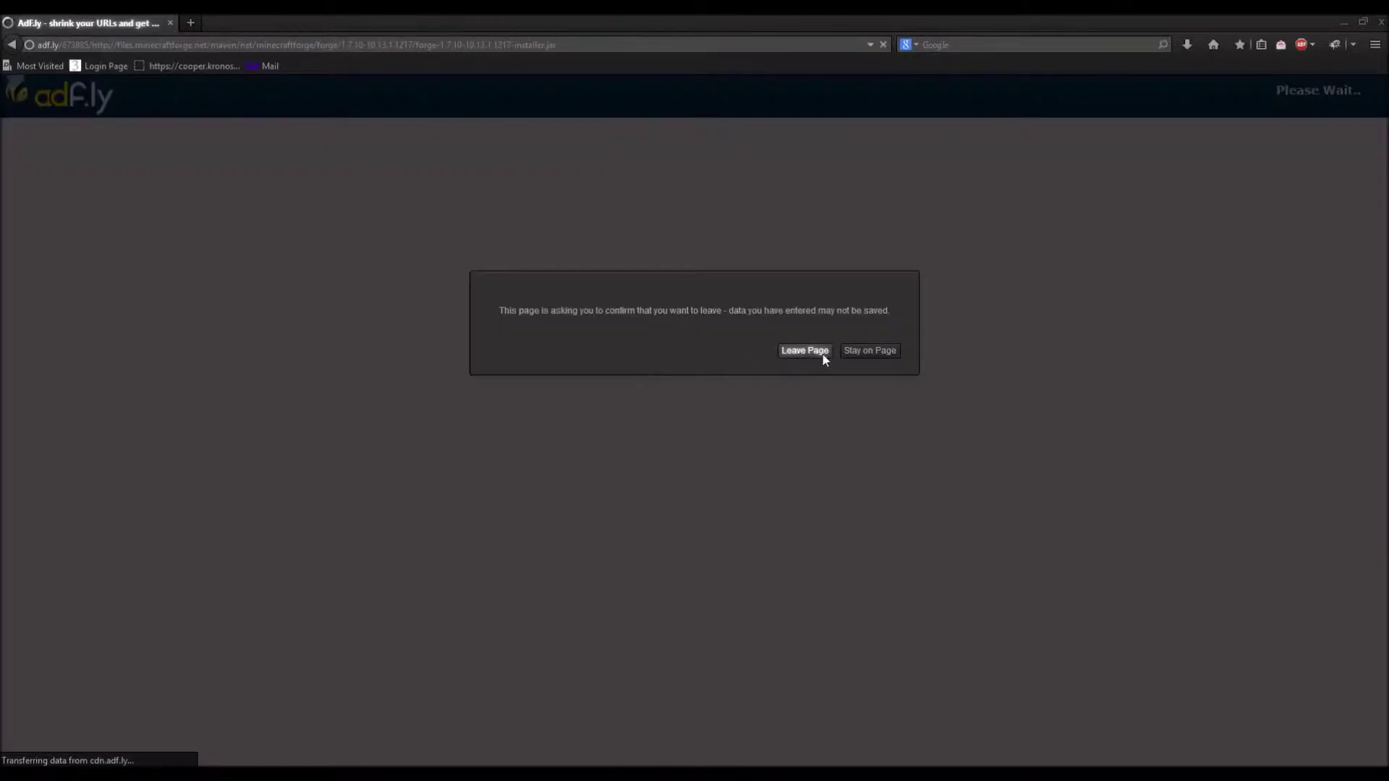
# Get past the adf.ly ad page to download forge-1.7.10-10.13.1.1217-installer-win.exe
pyautogui.click(884, 354)
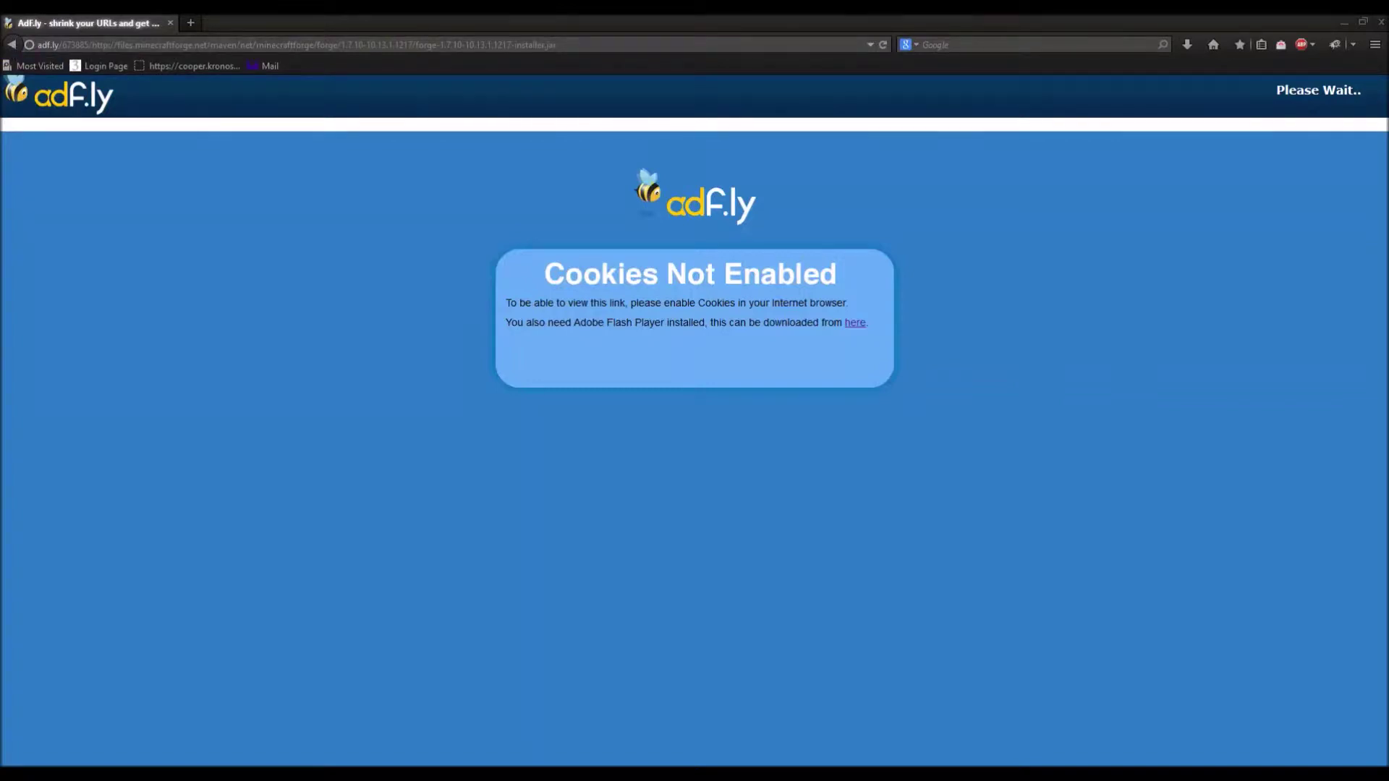
pyautogui.click(12, 44)
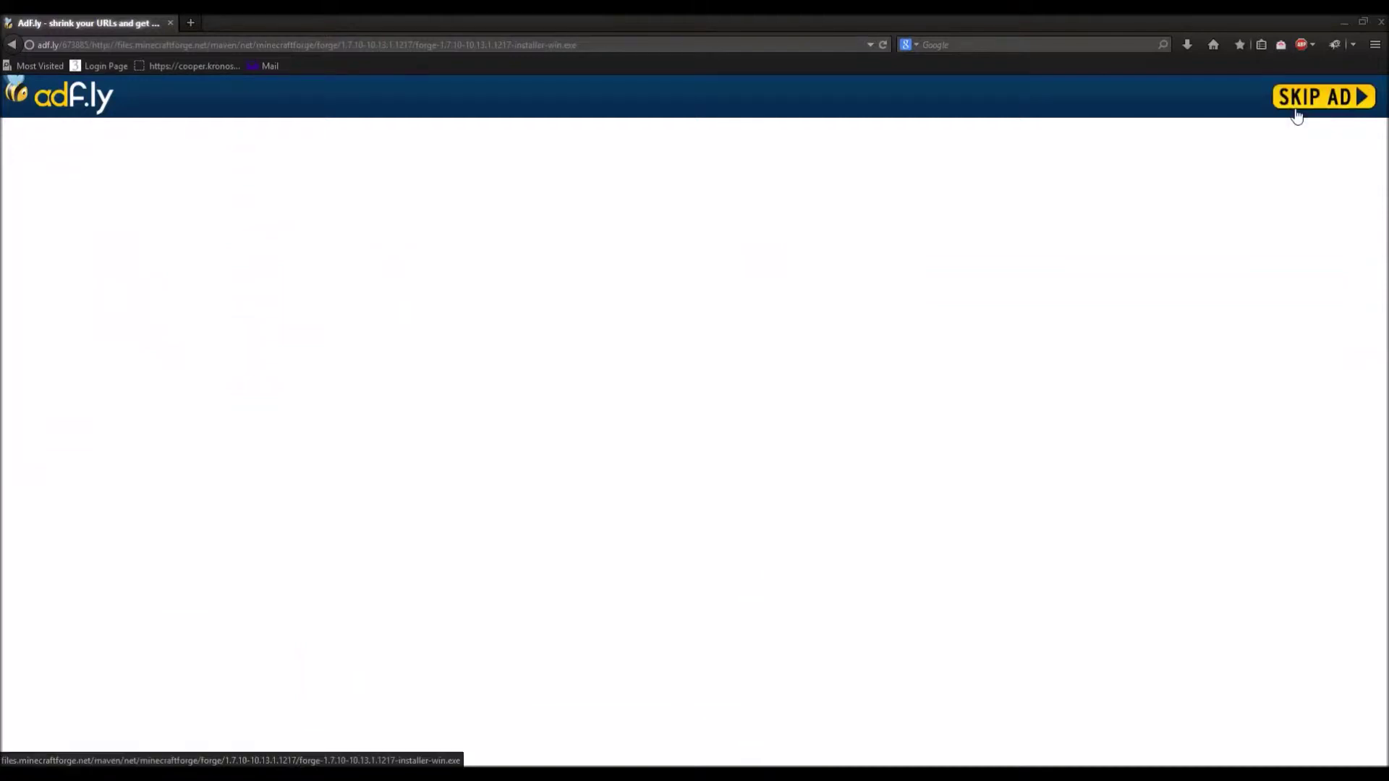
pyautogui.click(1297, 116)
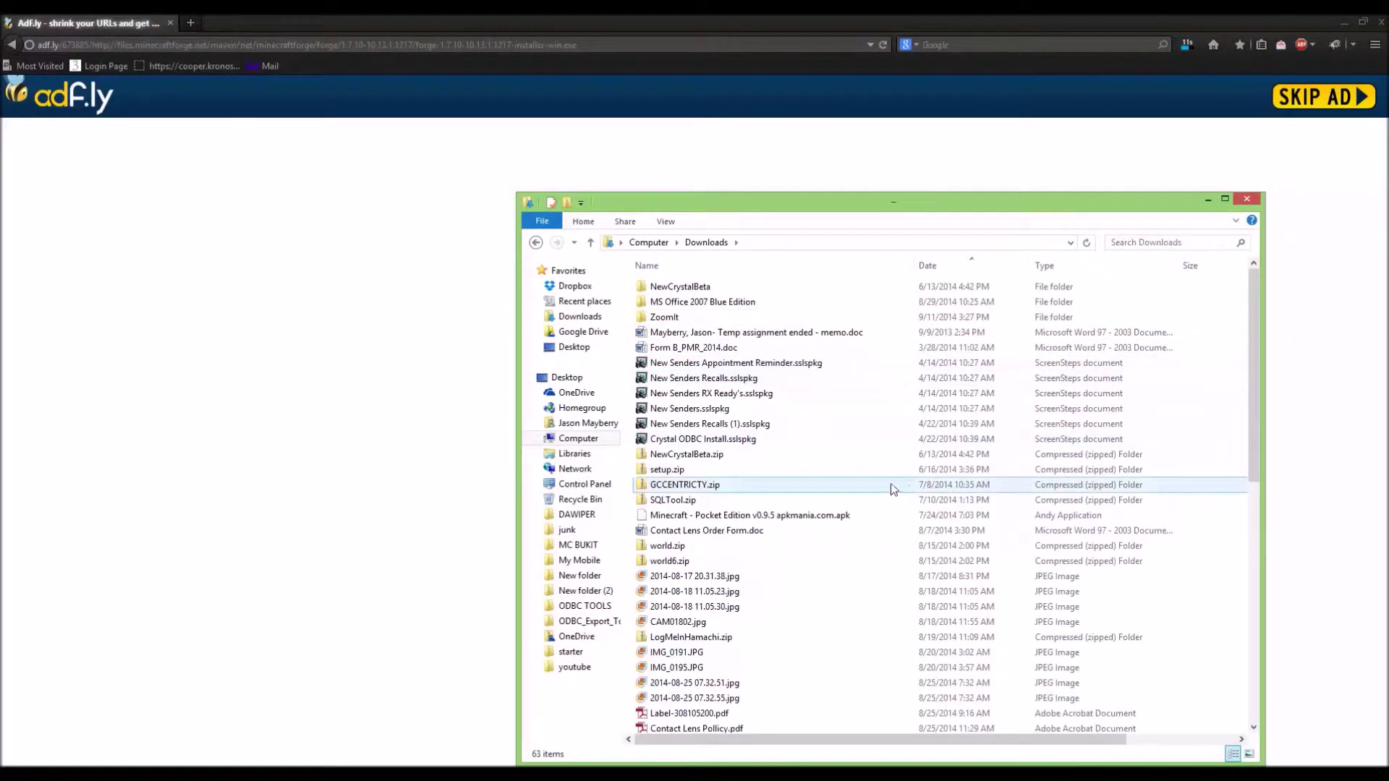
# Sort Downloads newest first and launch forge-1.7.10-10.13.1.1217-installer-win.exe
pyautogui.click(933, 268)
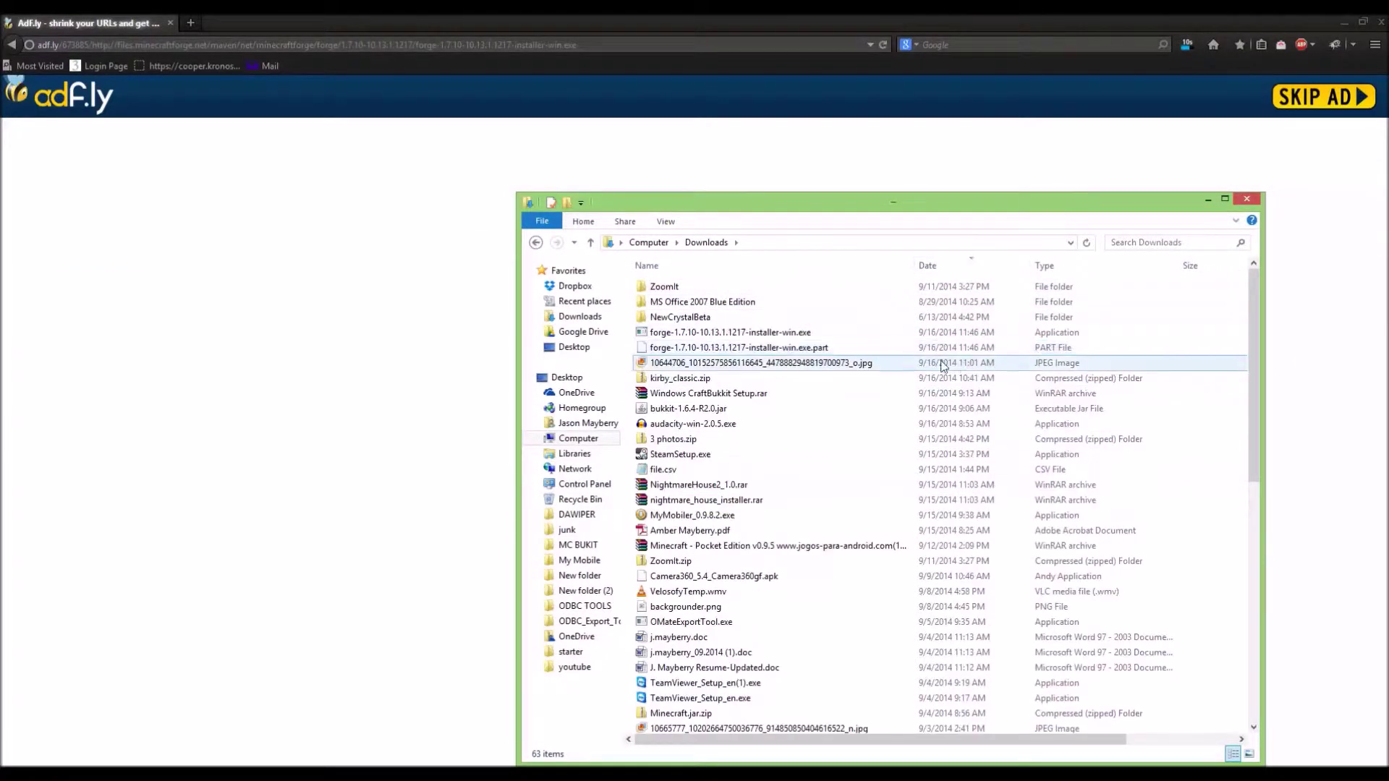
pyautogui.click(796, 333)
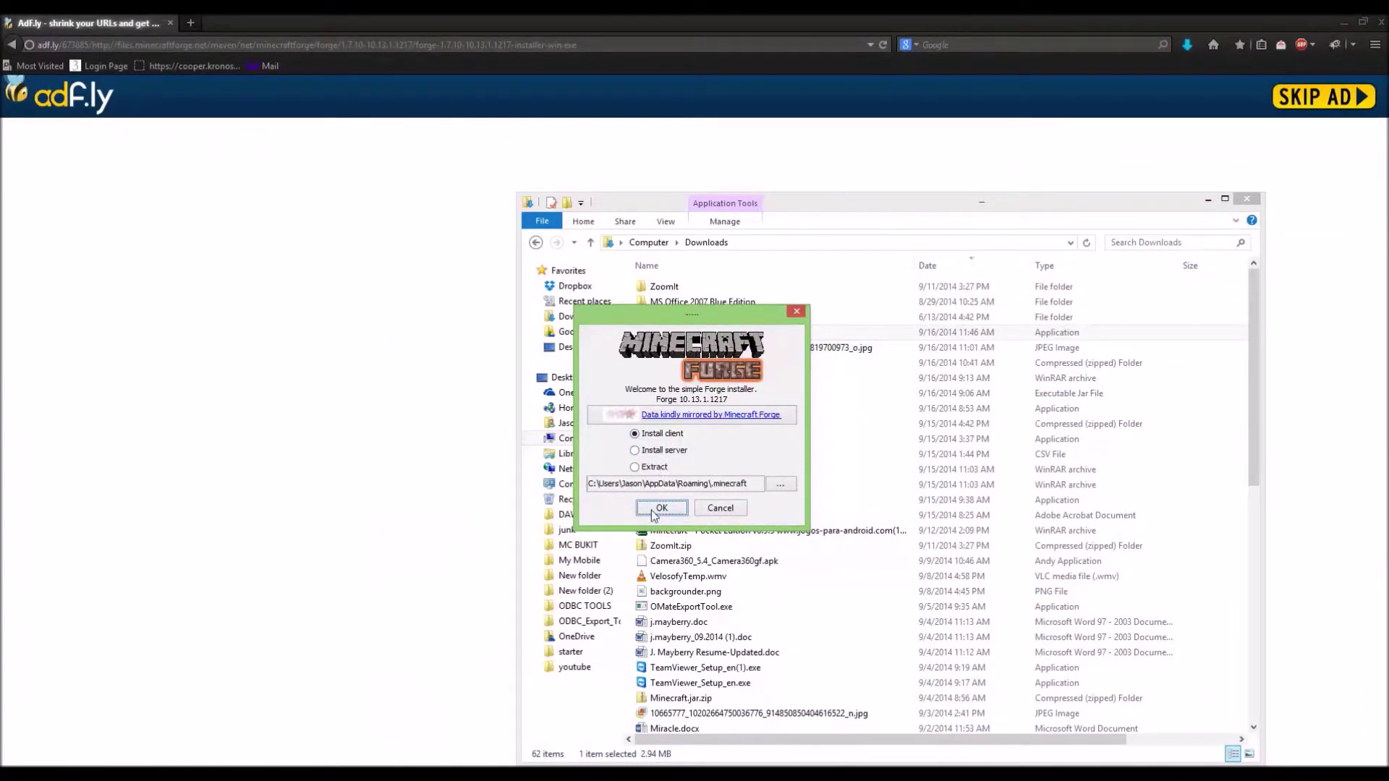
# Install the Forge 10.13.1.1217 client into .minecraft and dismiss the success message
pyautogui.click(660, 509)
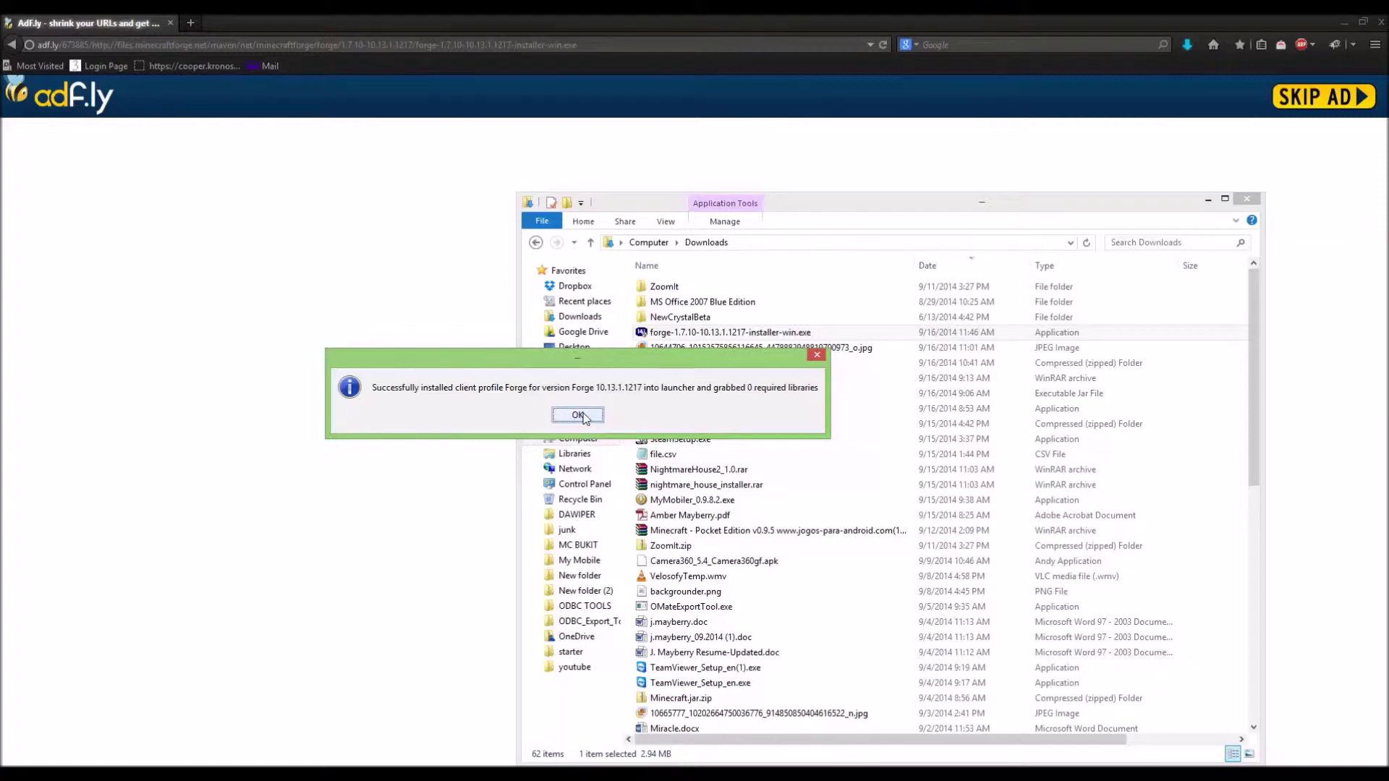
pyautogui.click(578, 416)
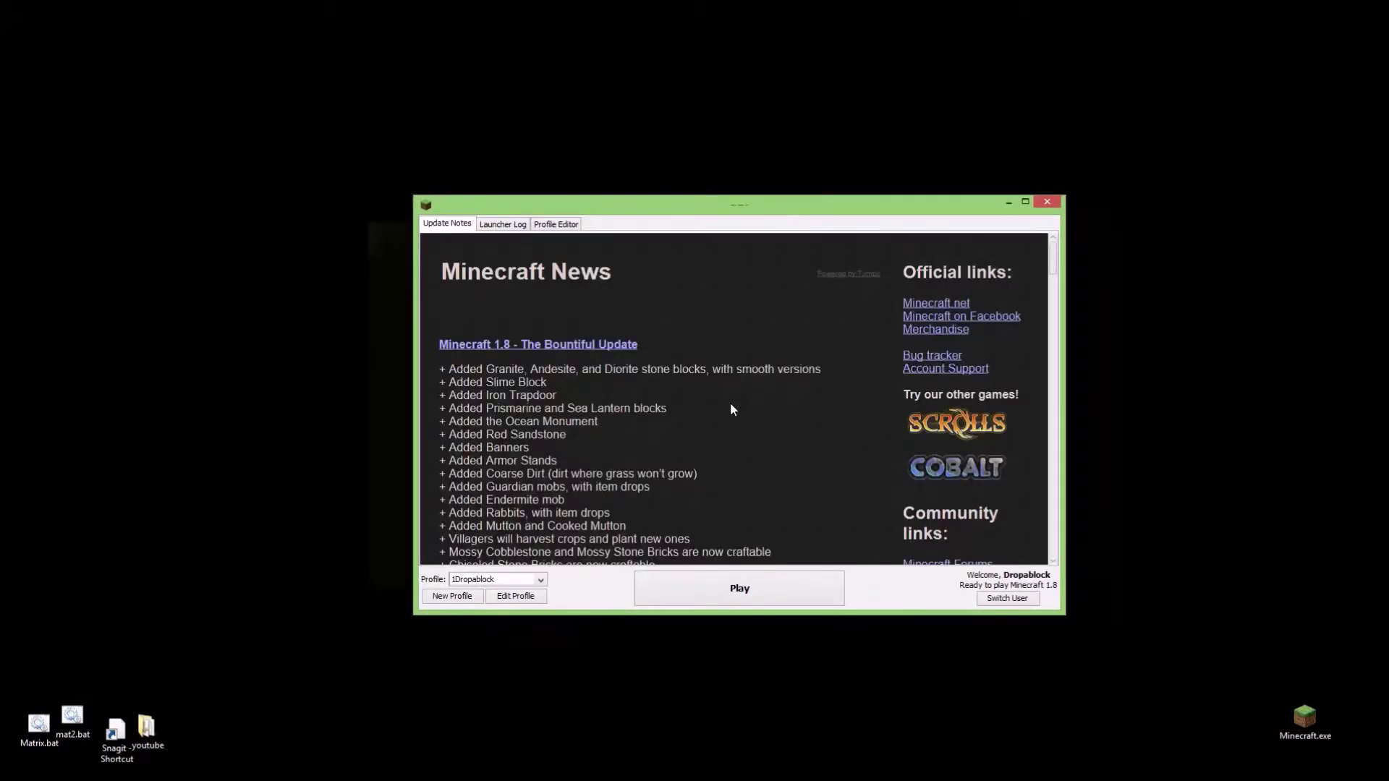
# Set the 1Dropablock profile to version 1.7.10-Forge10.13.1.1217, save it, and play
pyautogui.click(509, 598)
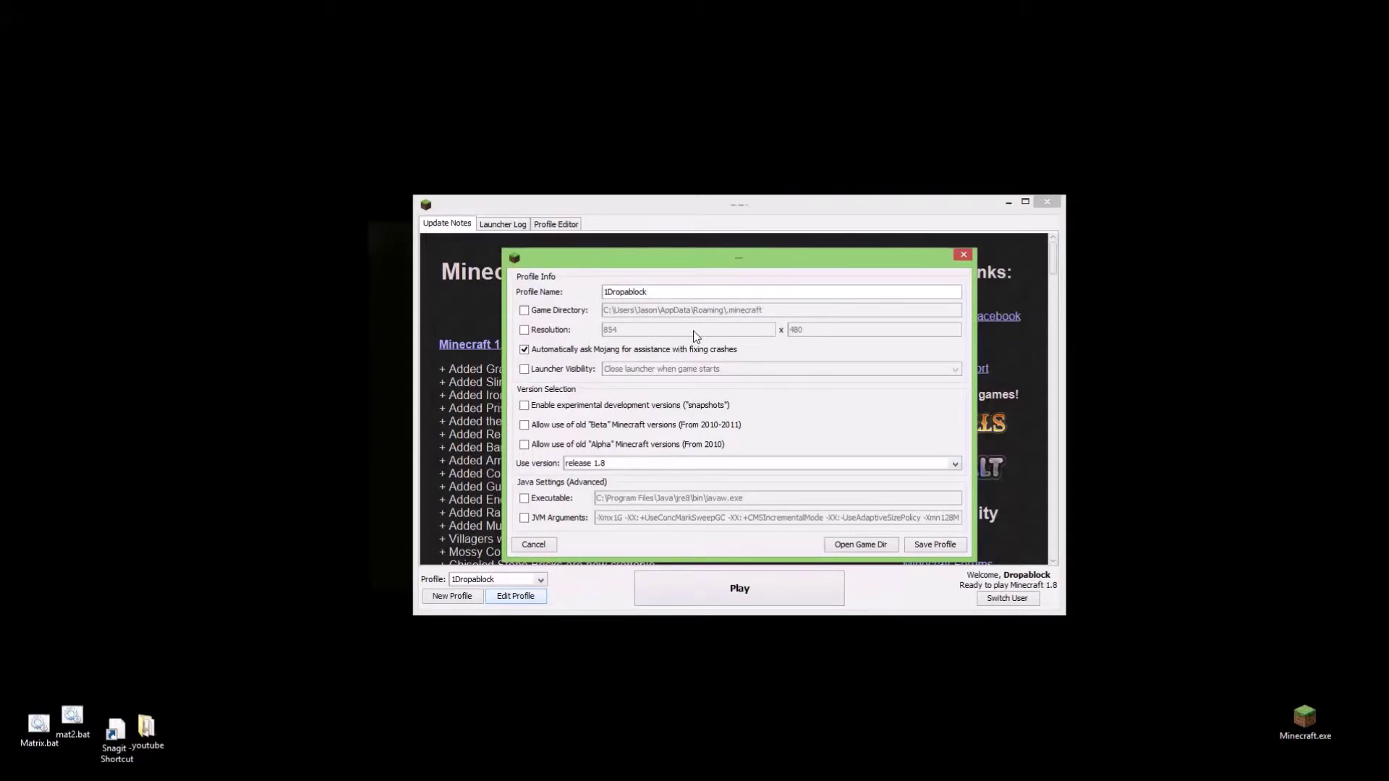
pyautogui.click(590, 464)
pyautogui.scroll(-5, 646, 504)
pyautogui.scroll(-3, 646, 504)
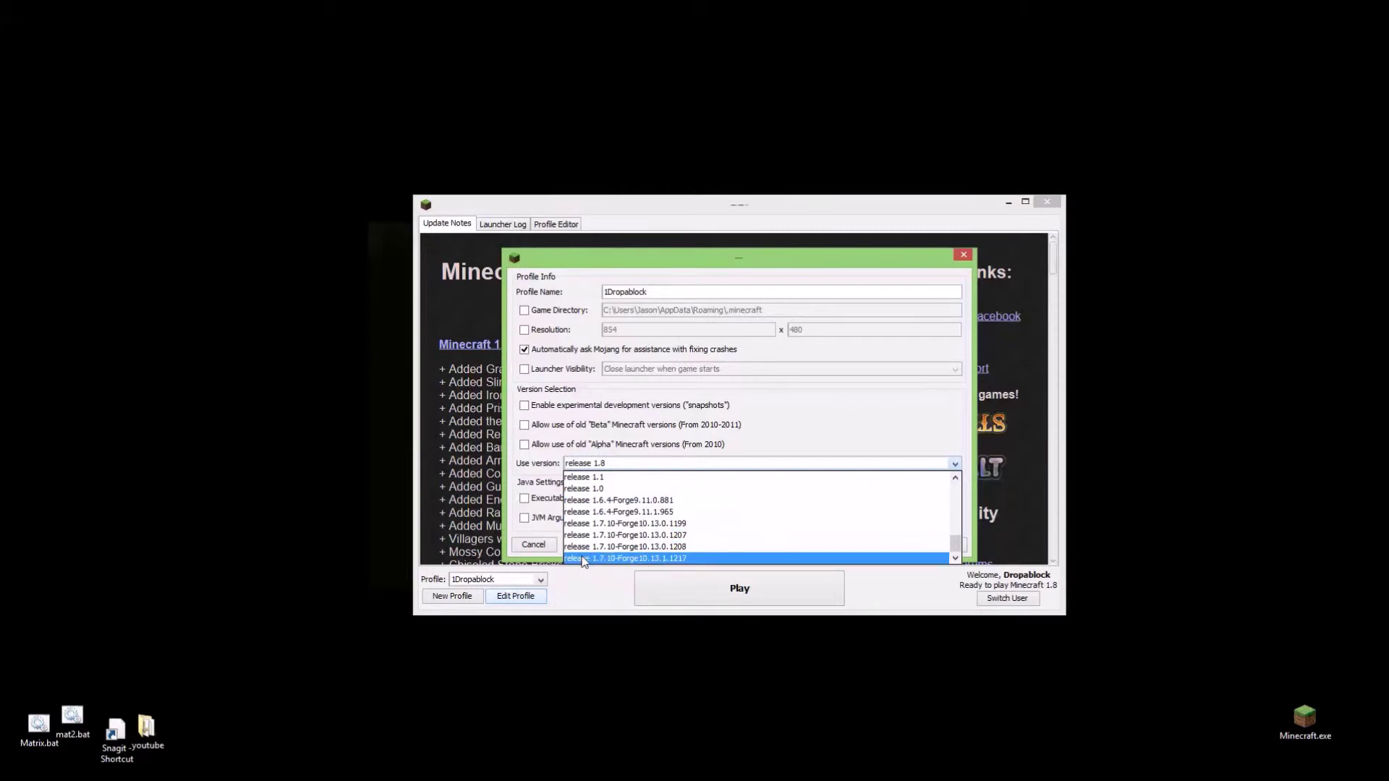
pyautogui.click(583, 558)
pyautogui.click(944, 544)
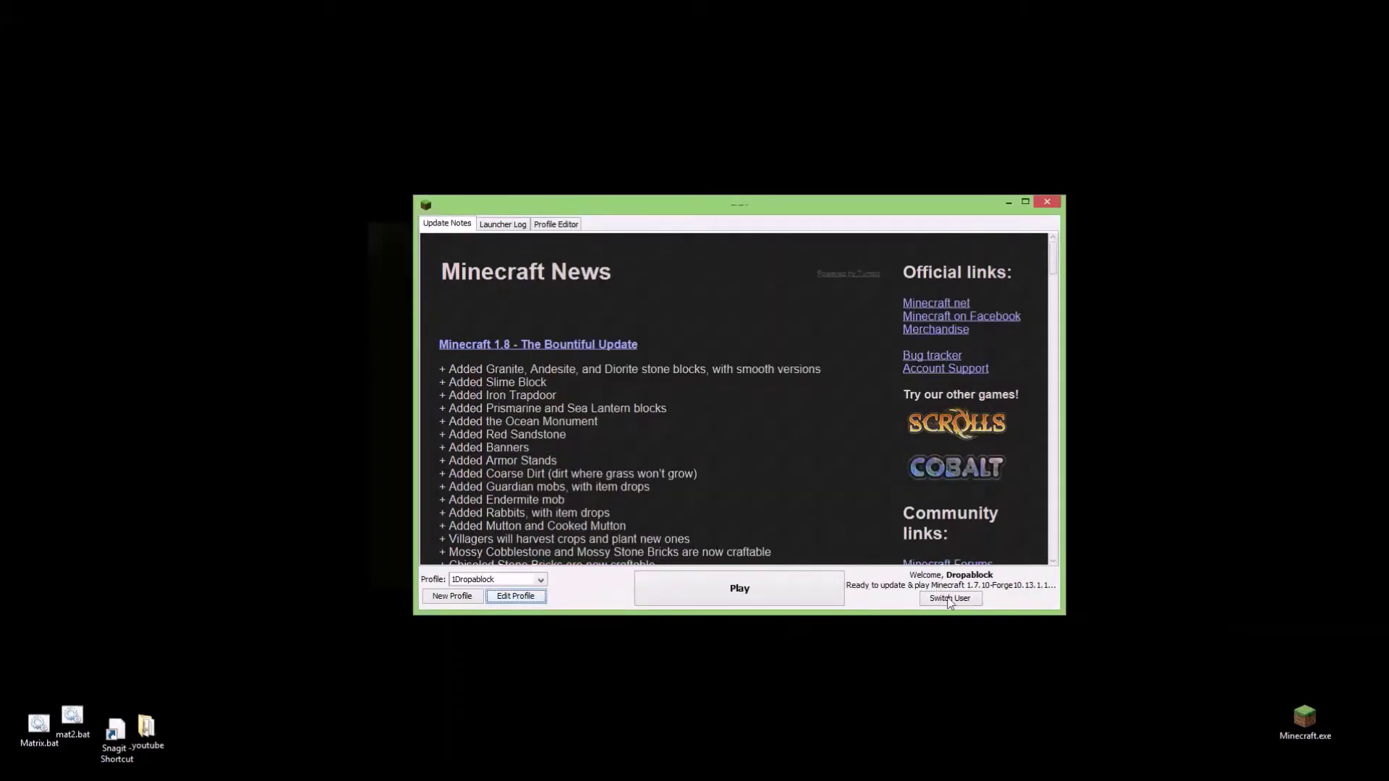
pyautogui.click(749, 602)
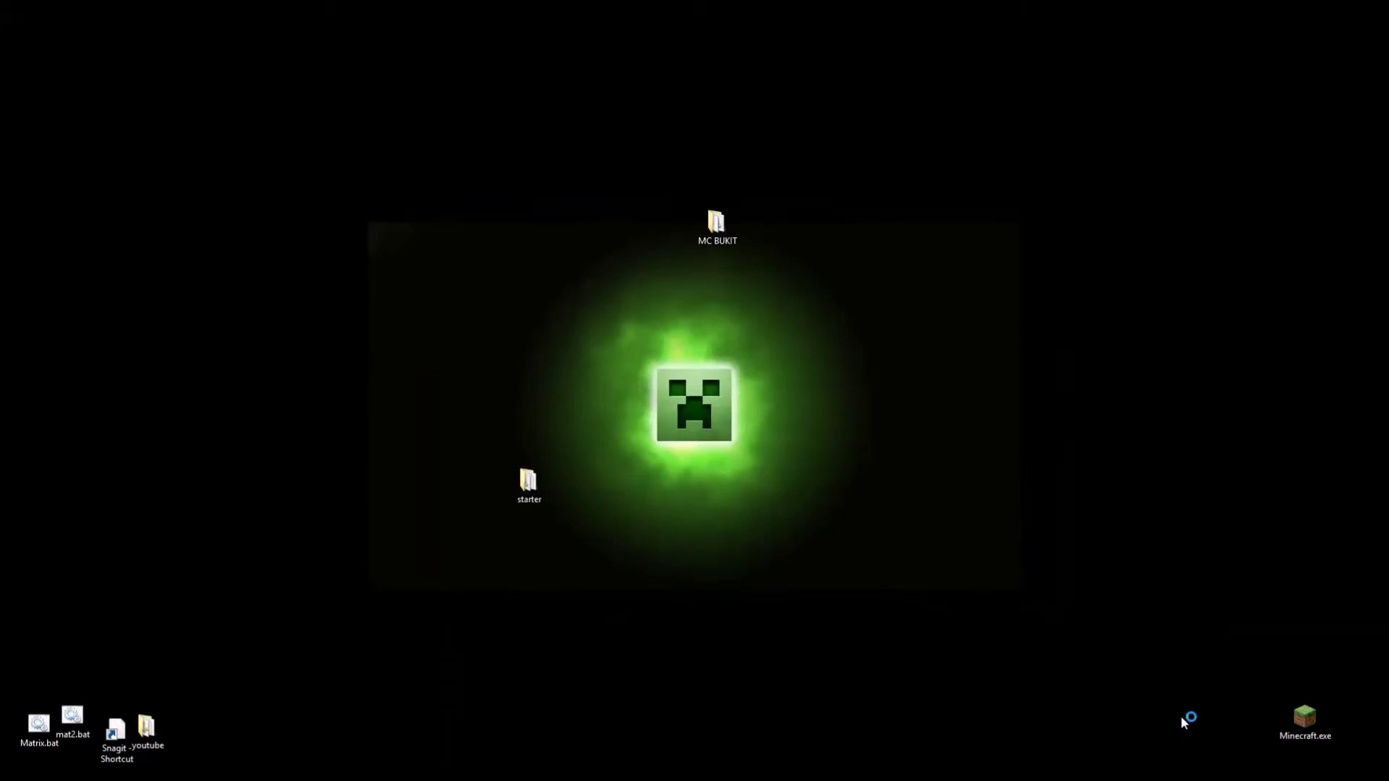
# Close the stray Steam window from the taskbar and focus the Minecraft window
pyautogui.rightClick(1230, 773)
pyautogui.rightClick(1230, 759)
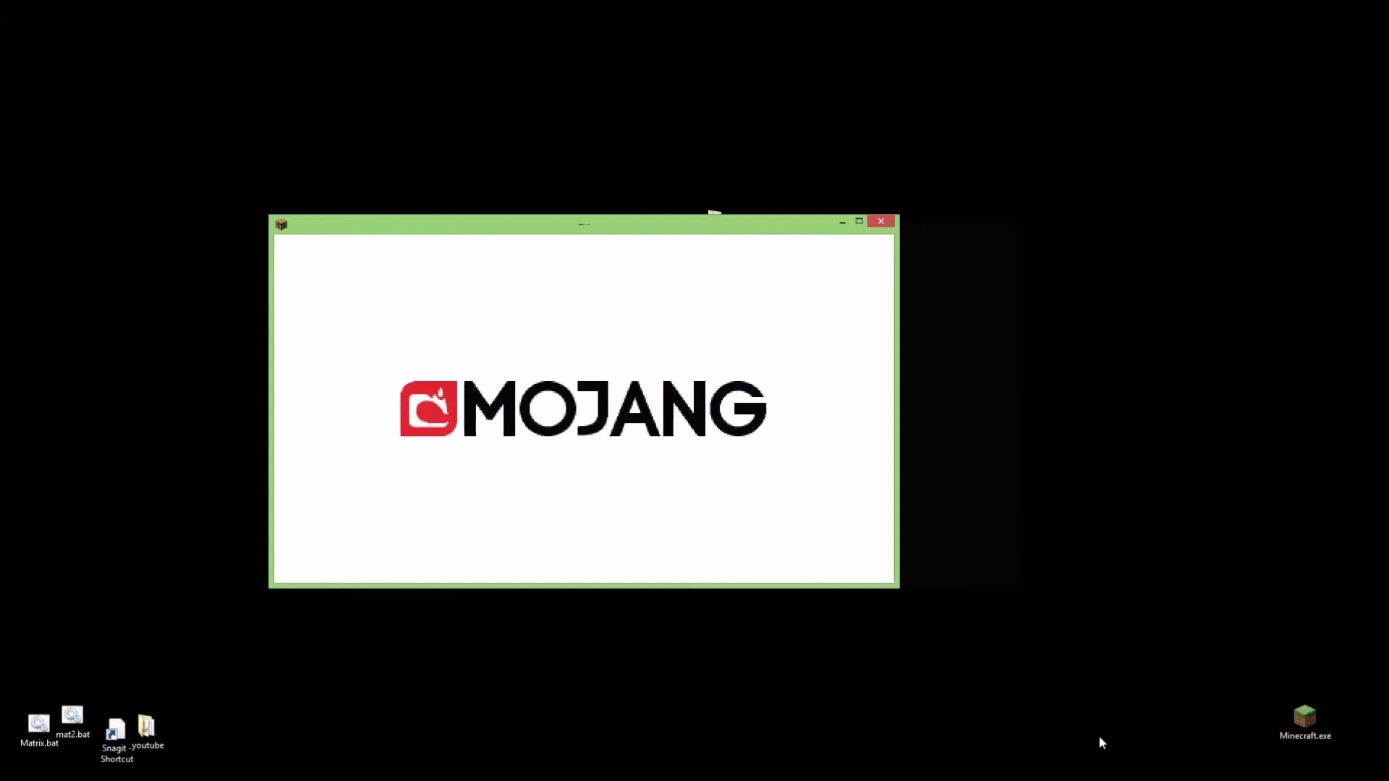
pyautogui.rightClick(1120, 771)
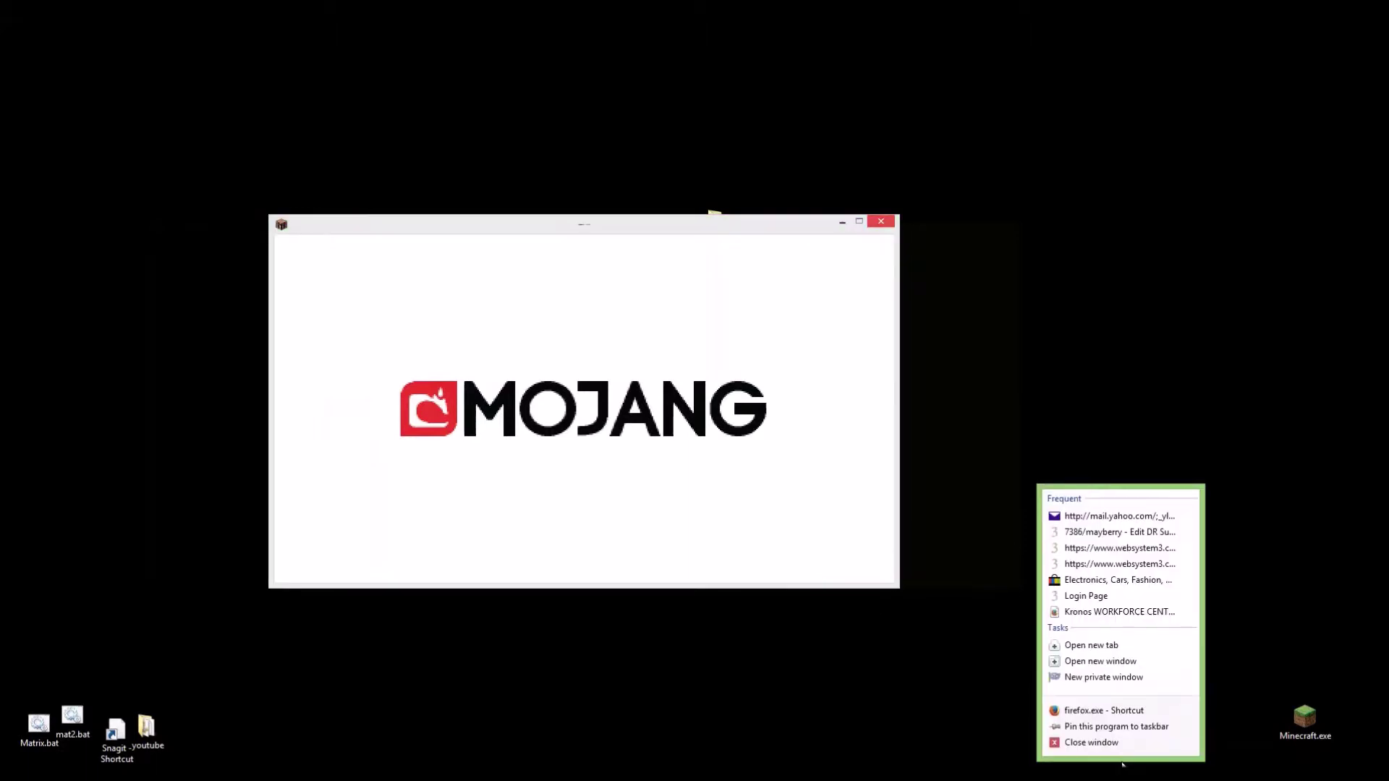
pyautogui.click(1110, 757)
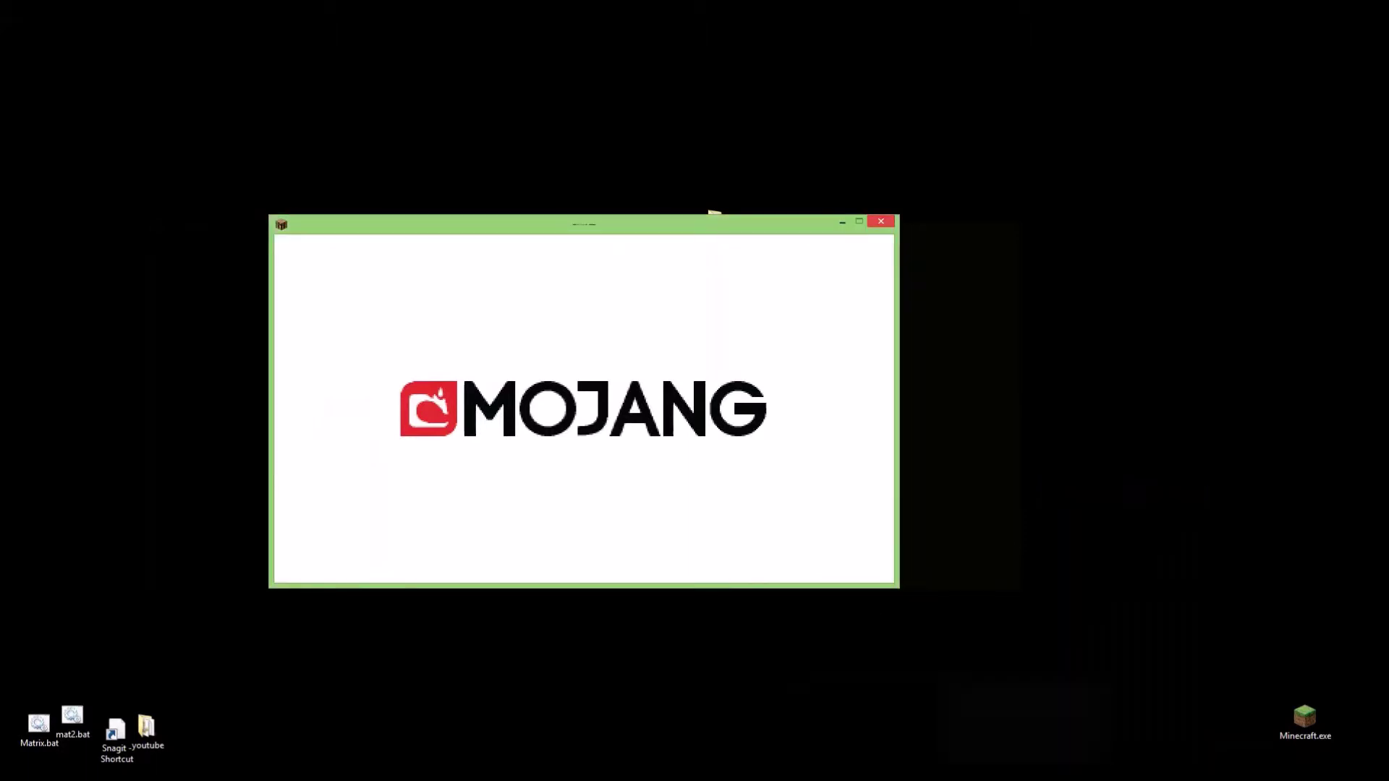
pyautogui.moveTo(945, 772)
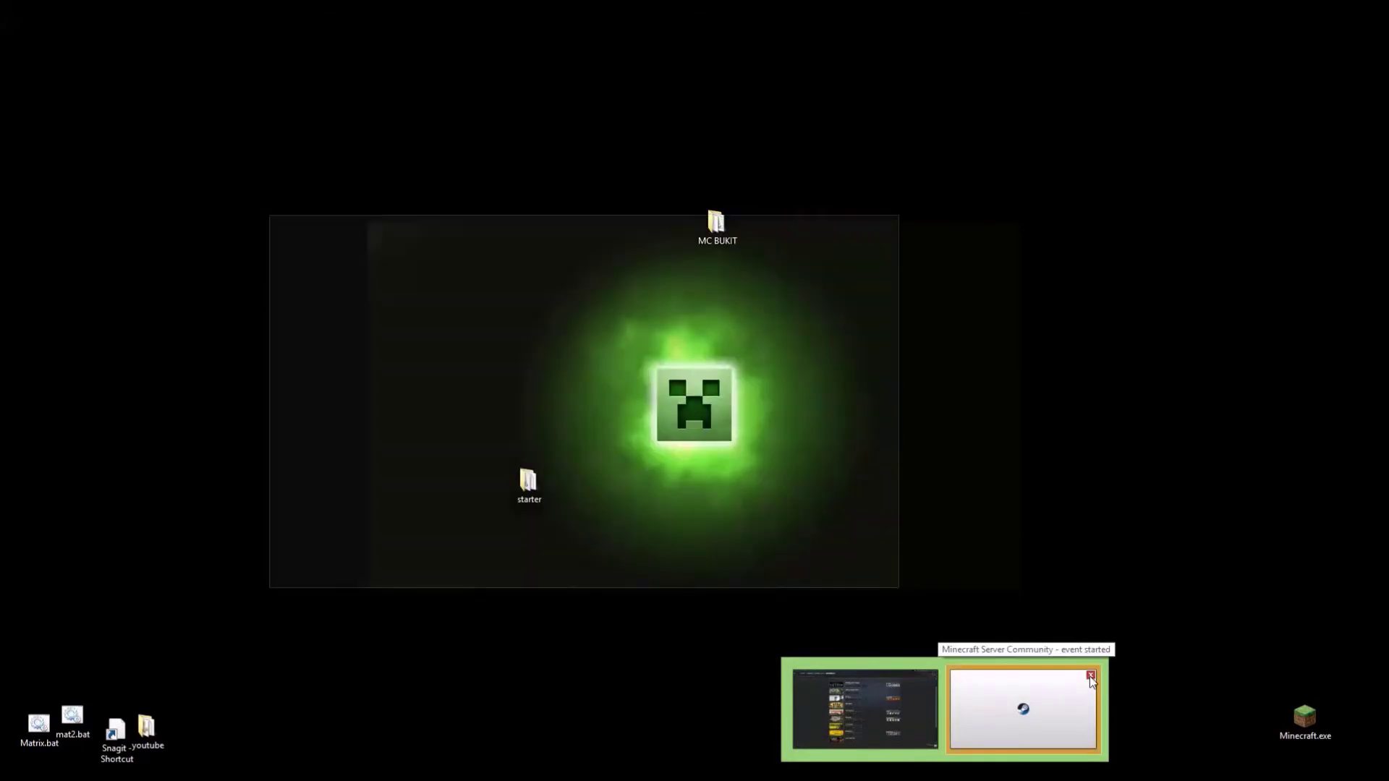
pyautogui.click(1090, 676)
pyautogui.click(815, 489)
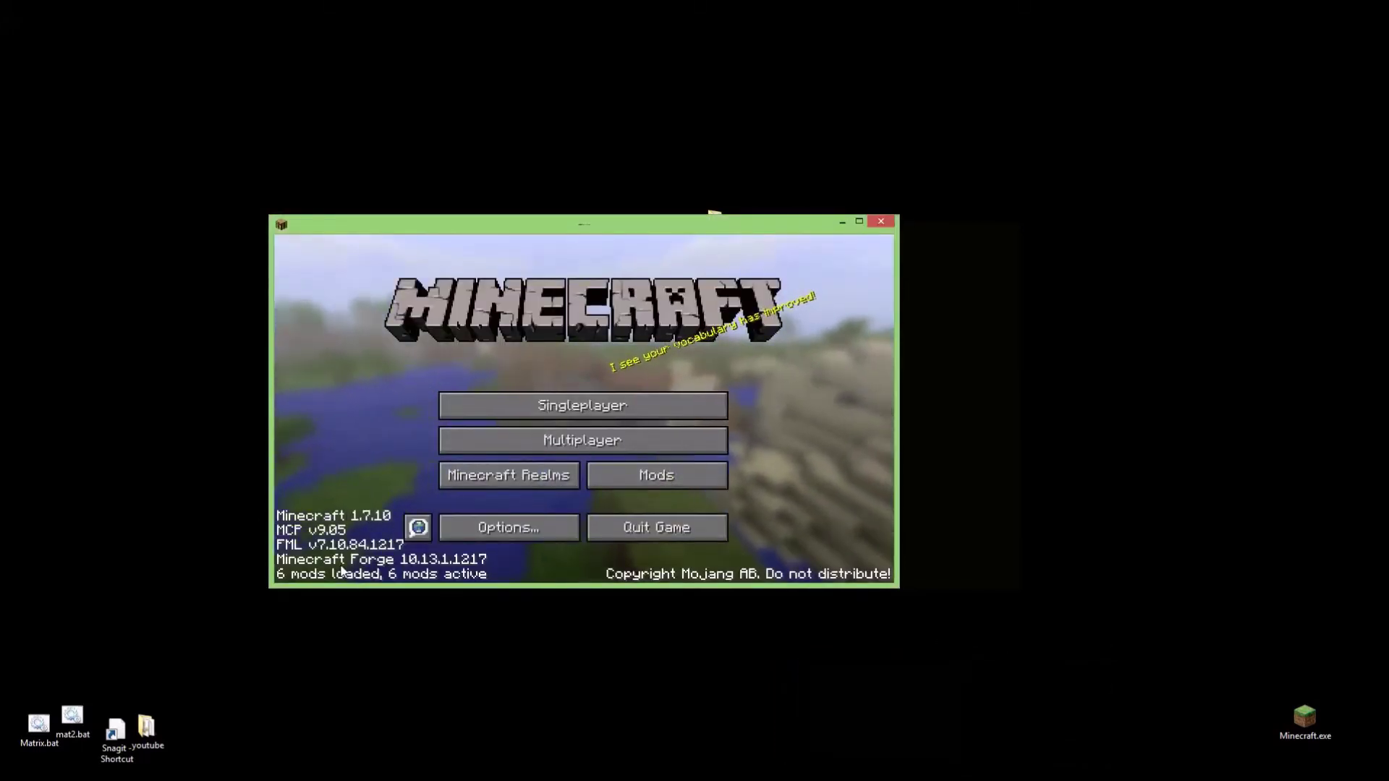
# Check the Mod List for TooManyItems, then return to the main menu
pyautogui.click(690, 474)
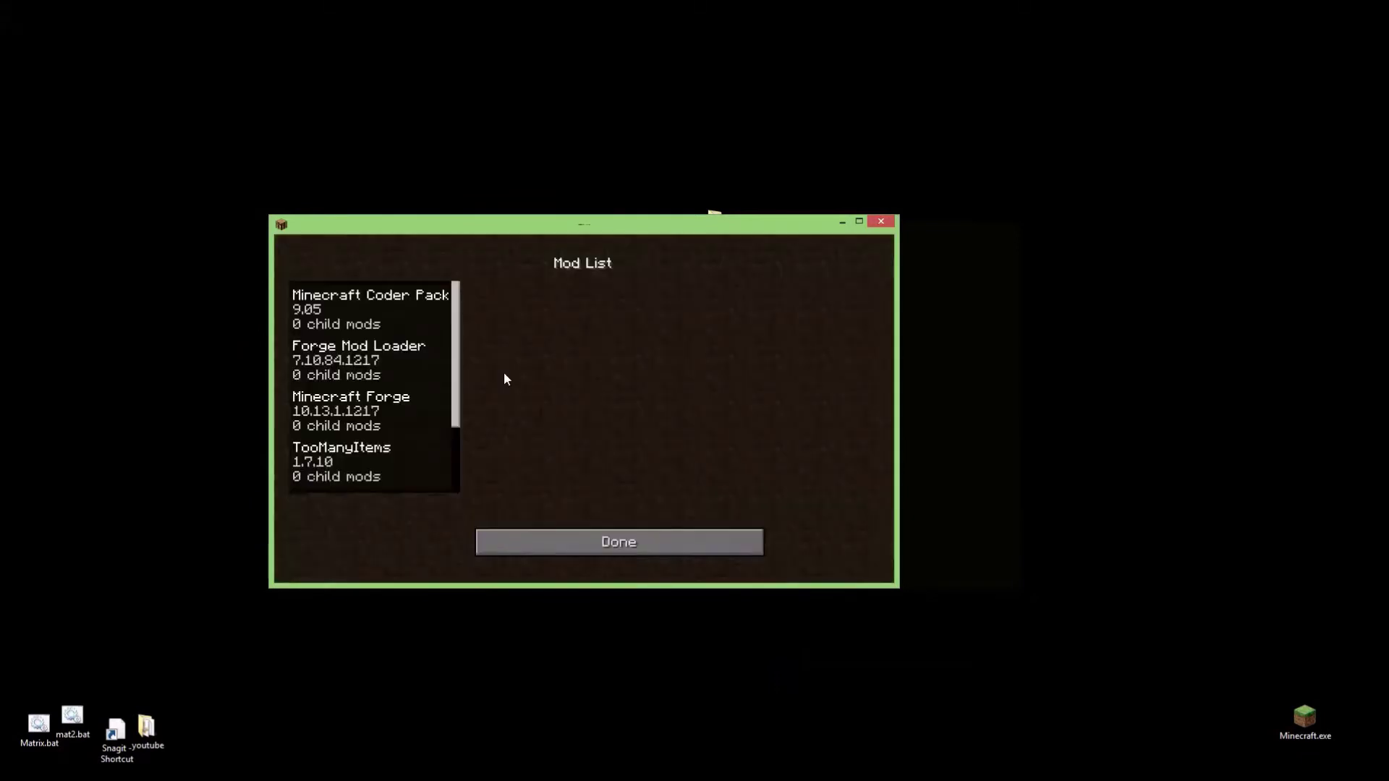
pyautogui.moveTo(458, 340)
pyautogui.mouseDown()
pyautogui.moveTo(457, 436)
pyautogui.moveTo(467, 241)
pyautogui.mouseUp()
pyautogui.click(592, 555)
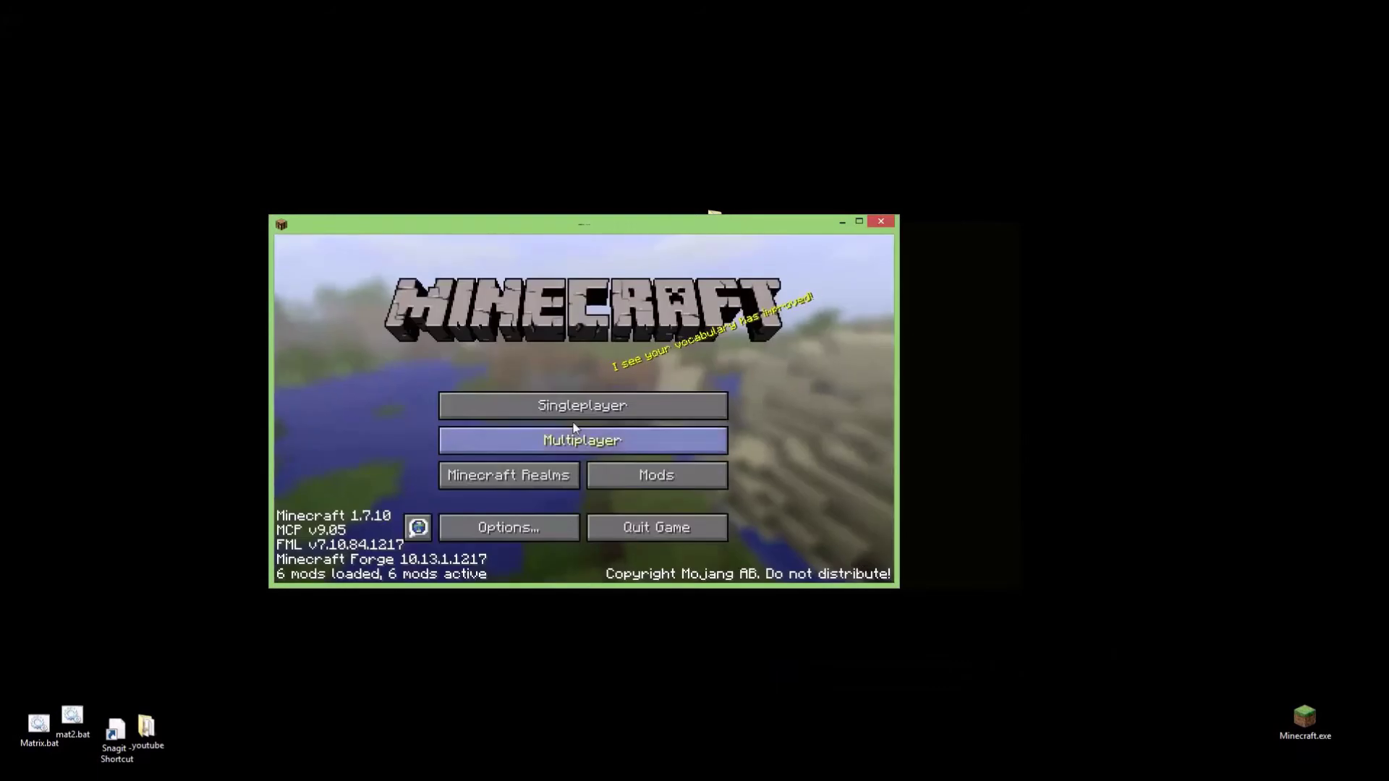
# Load the singleplayer world New World
pyautogui.click(532, 409)
pyautogui.click(485, 431)
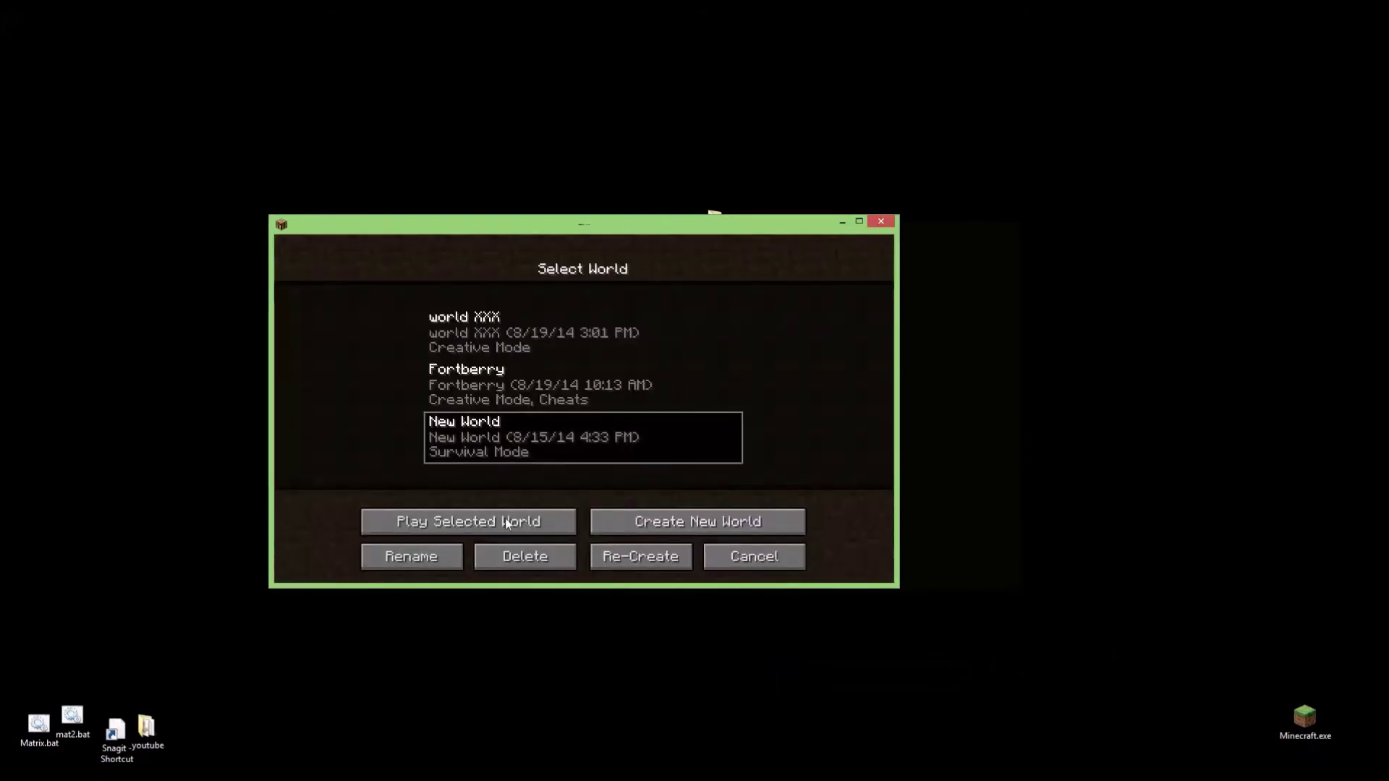
pyautogui.click(506, 521)
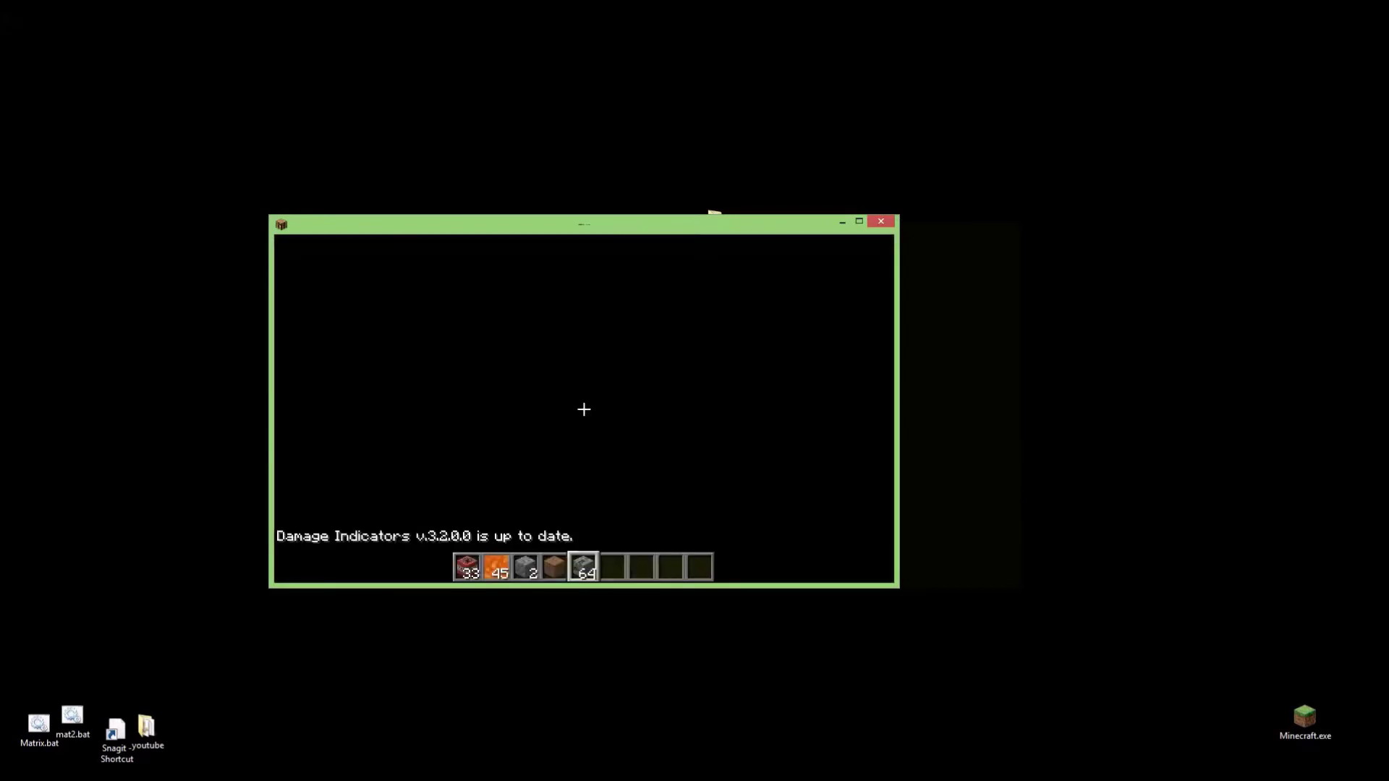
# Maximize the game, search 'e' in the TooManyItems inventory panel, then close it
pyautogui.press('e')
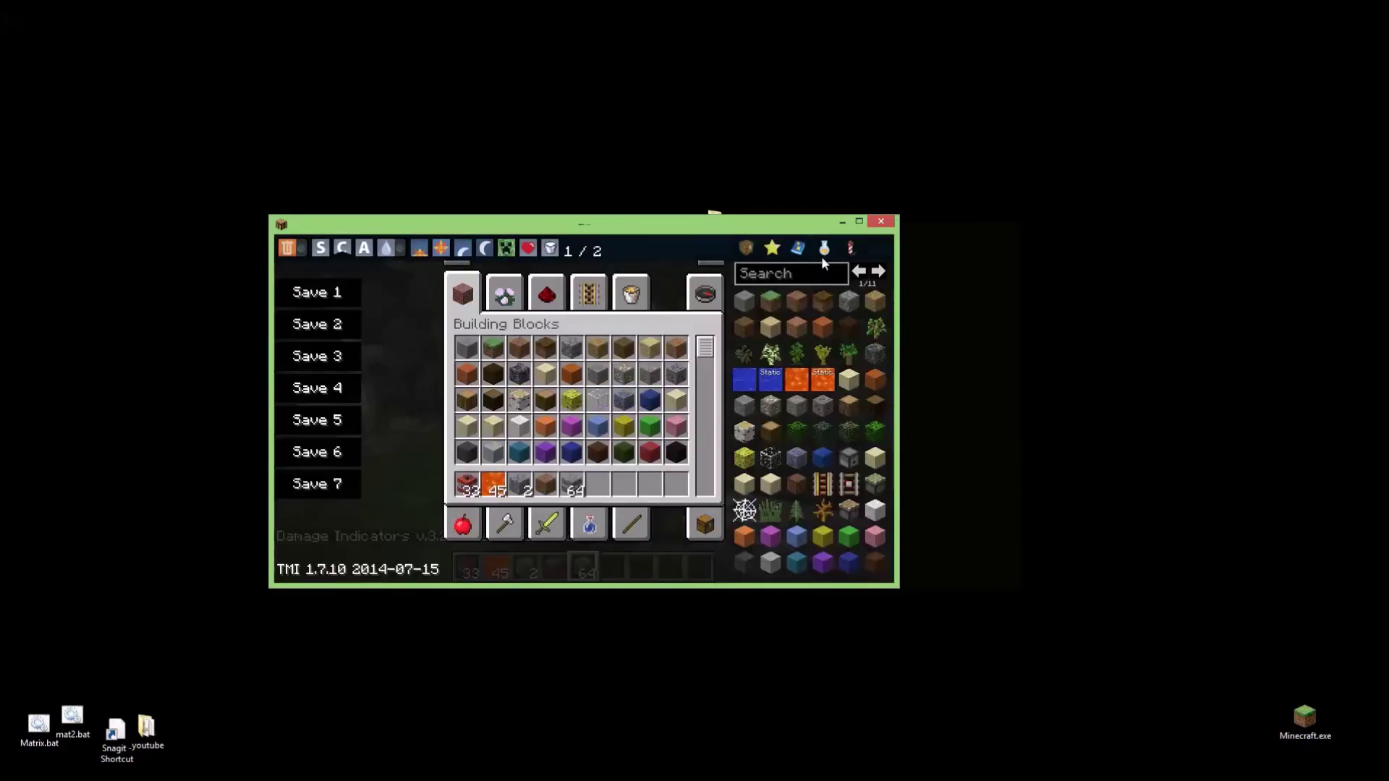
pyautogui.click(859, 223)
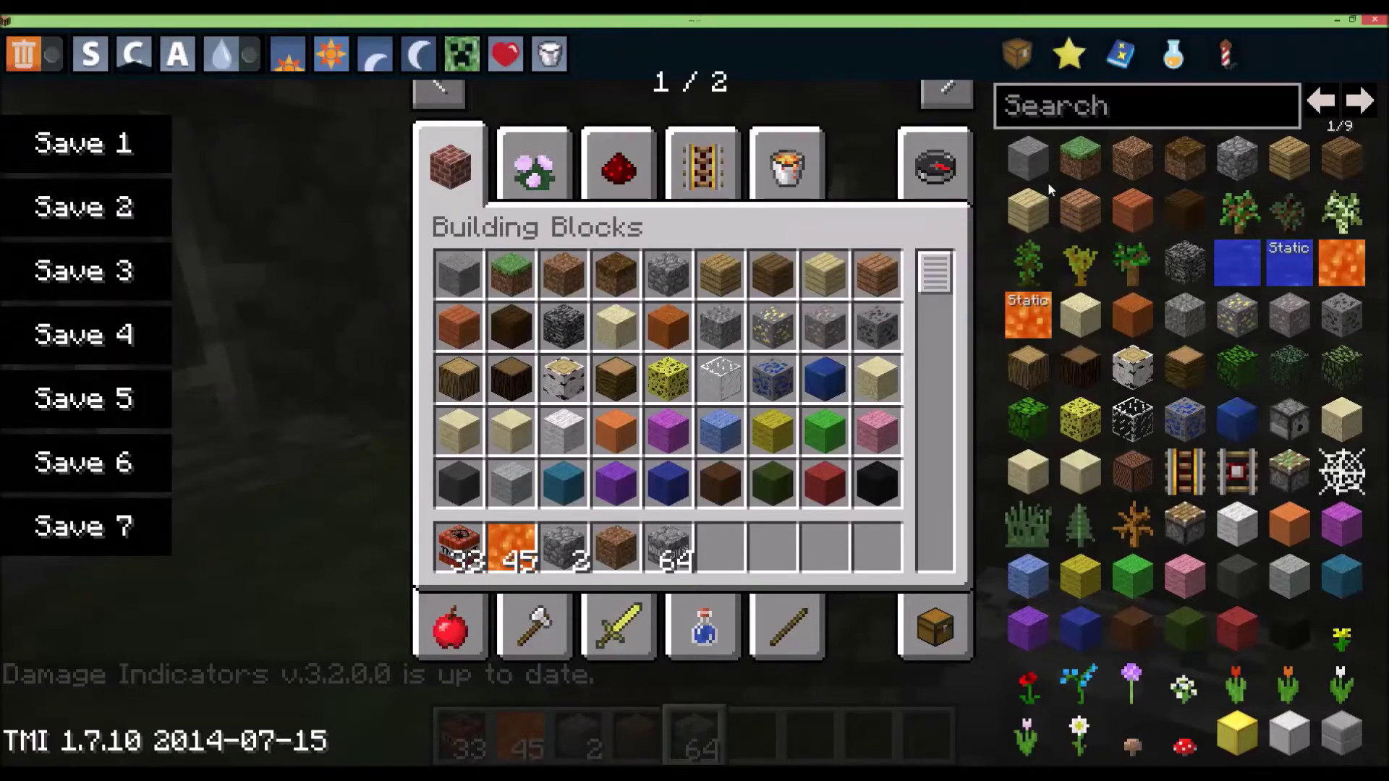
pyautogui.click(1050, 120)
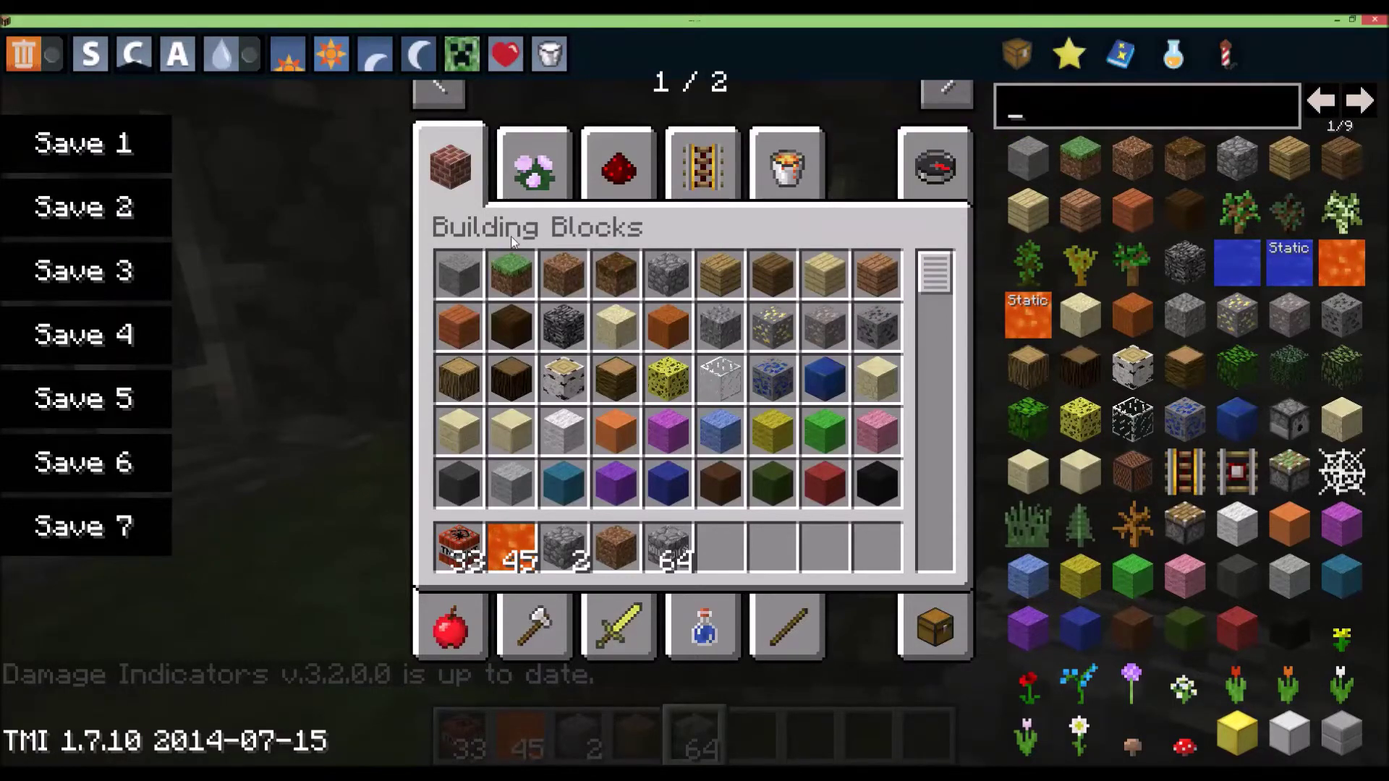
pyautogui.write('e')
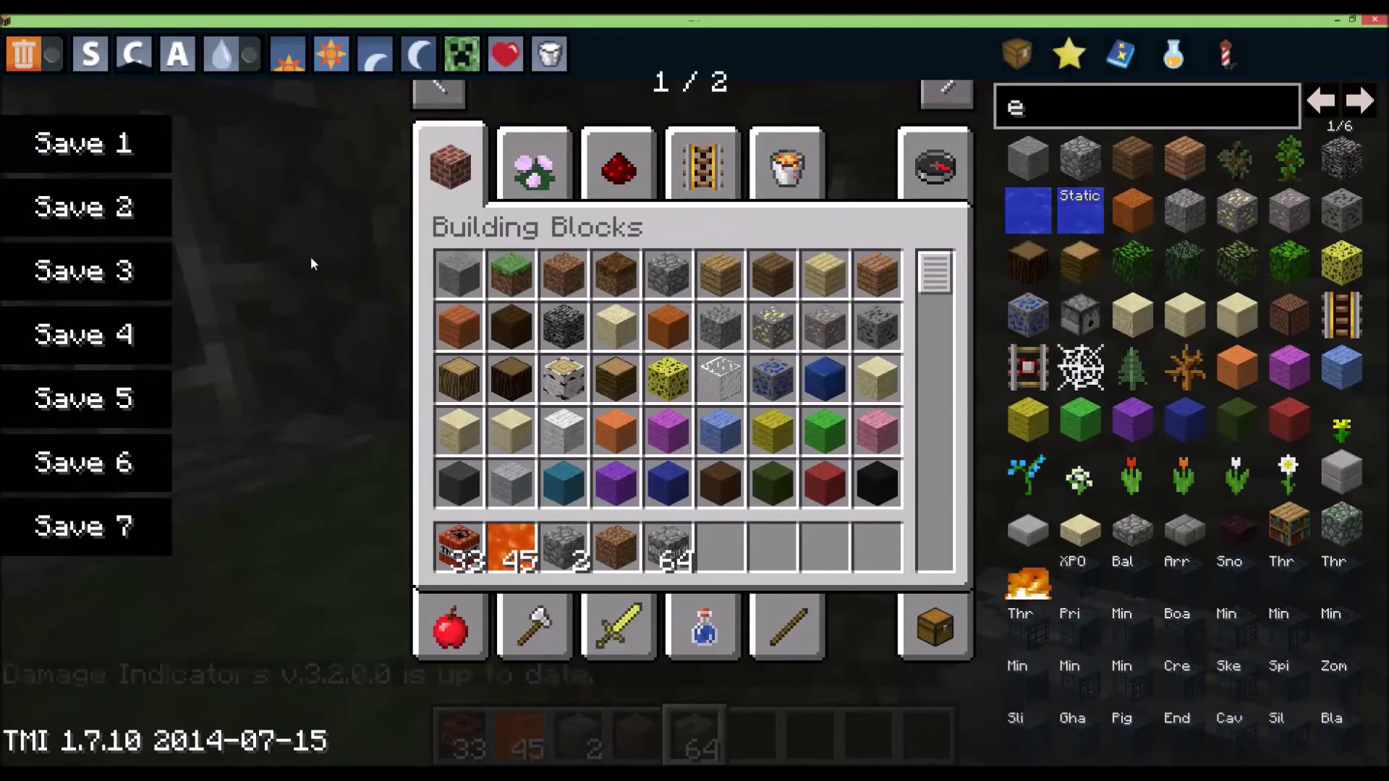
pyautogui.press('Escape')
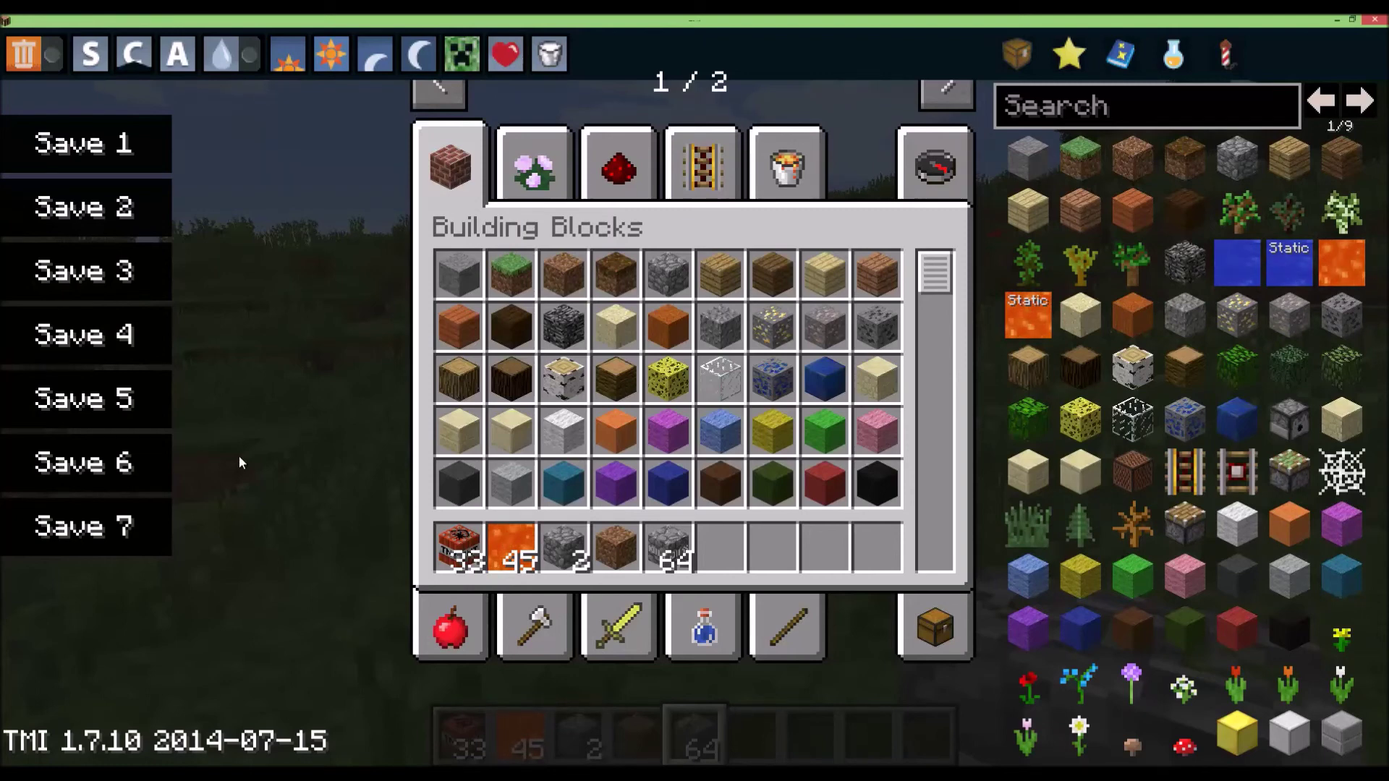
pyautogui.press('e')
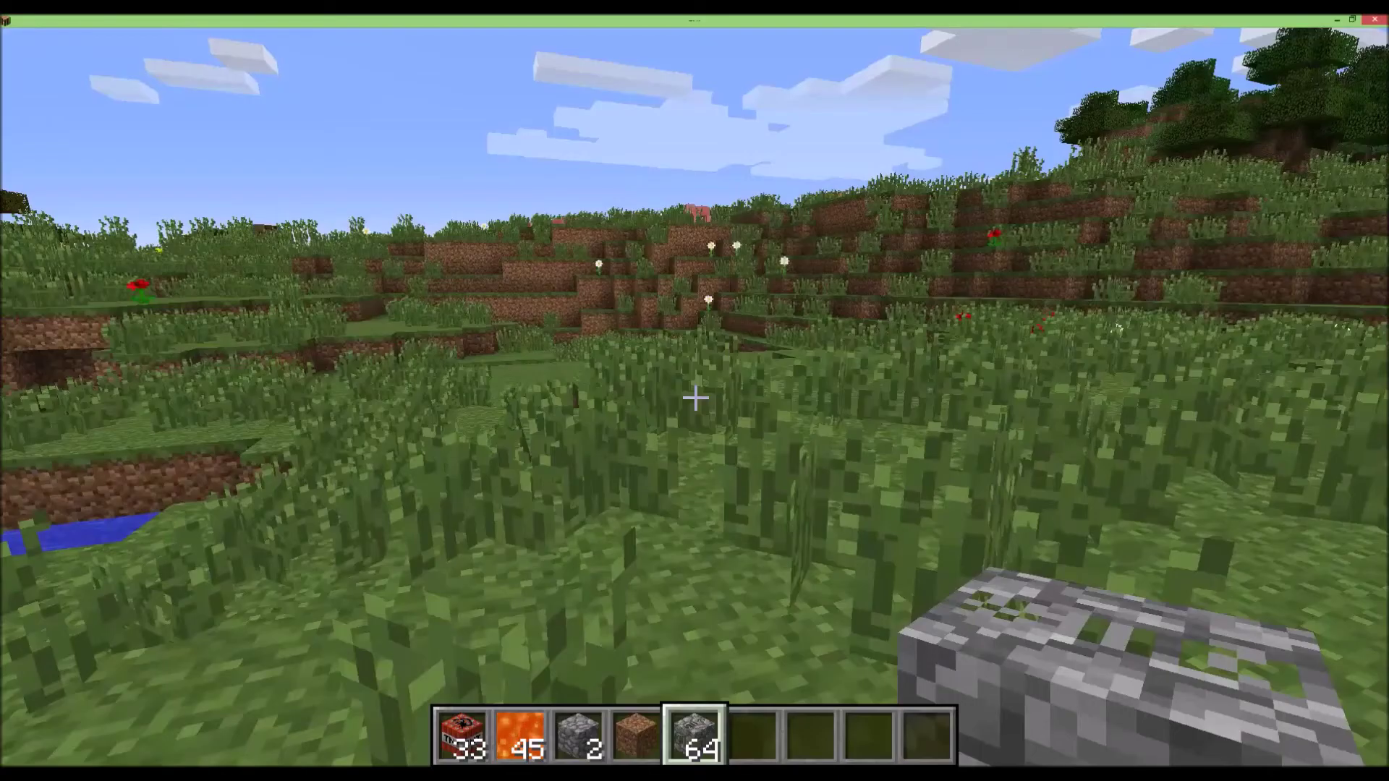